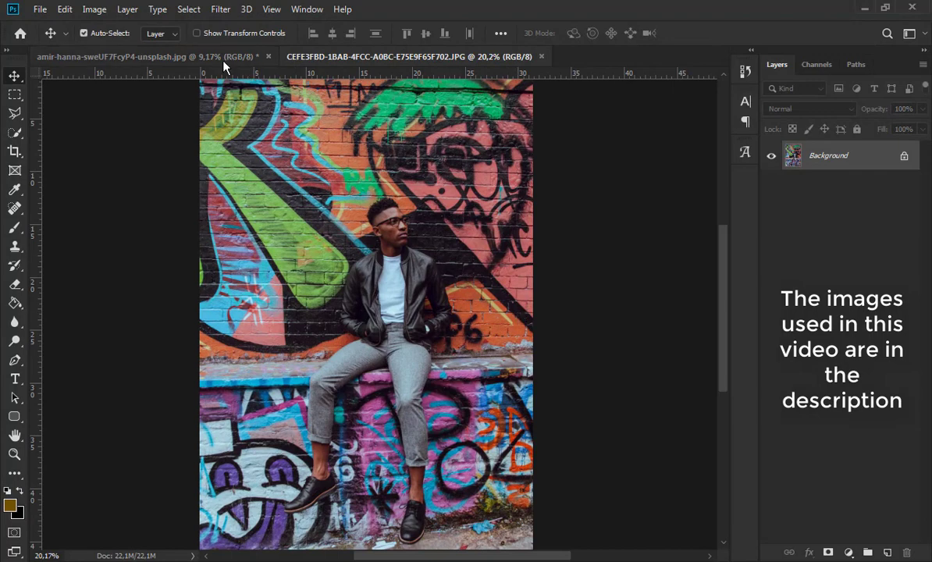
- Switch to the phone photo document and duplicate its Background layer
left_click(223, 59)
scroll(448, 395, "up", 3)
scroll(383, 326, "up", 3)
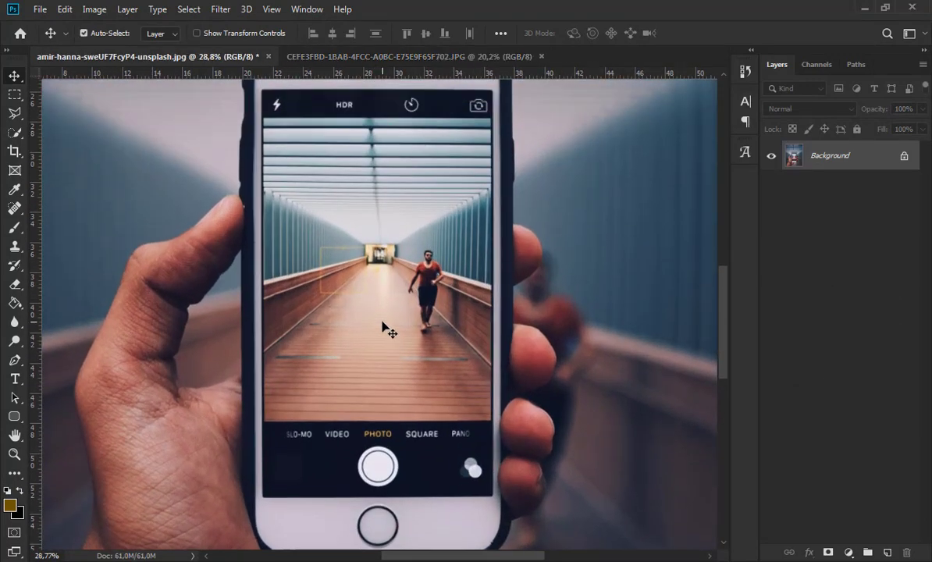
scroll(382, 321, "up", 1)
key("ctrl+j")
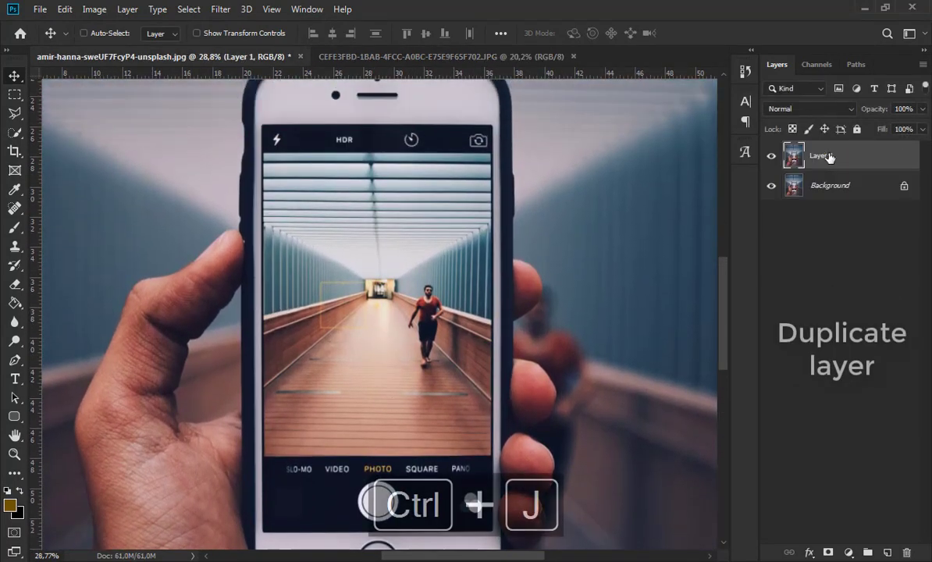
- Select the phone's entire screen area on Layer 1 with the Rectangular Marquee, from the camera bar to below the shutter controls
key("m")
scroll(273, 144, "up", 5)
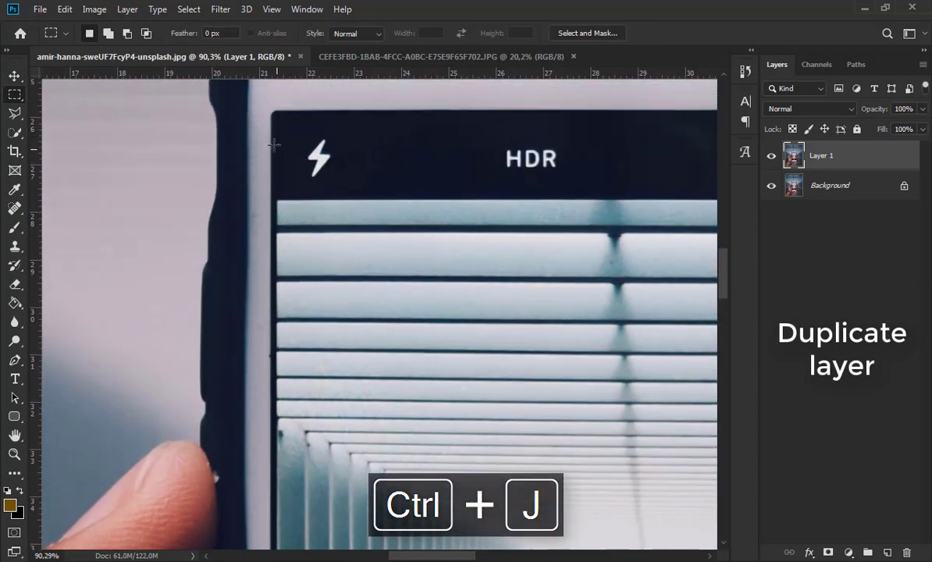
left_click_drag(277, 115, 692, 467)
left_click_drag(472, 556, 443, 557)
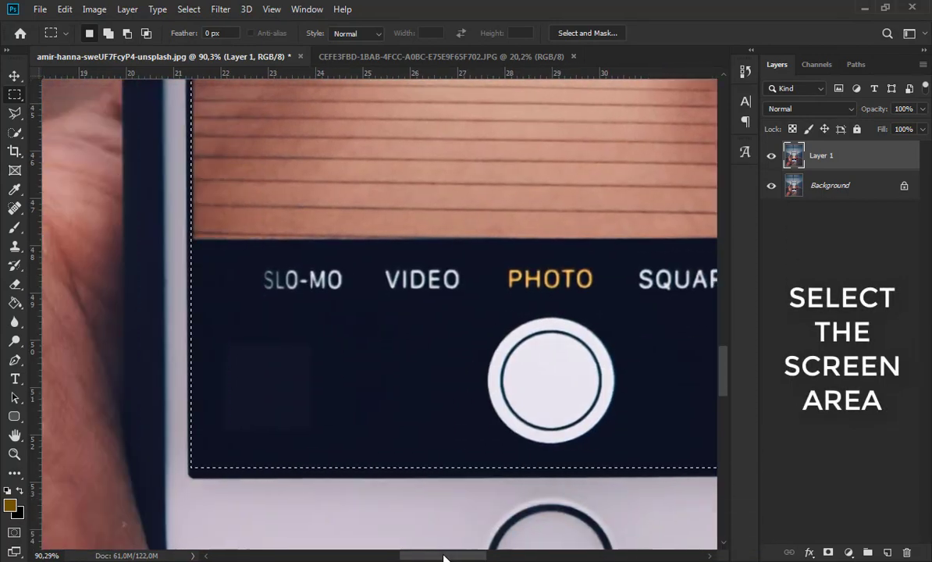
scroll(491, 462, "down", 4)
scroll(492, 462, "up", 10)
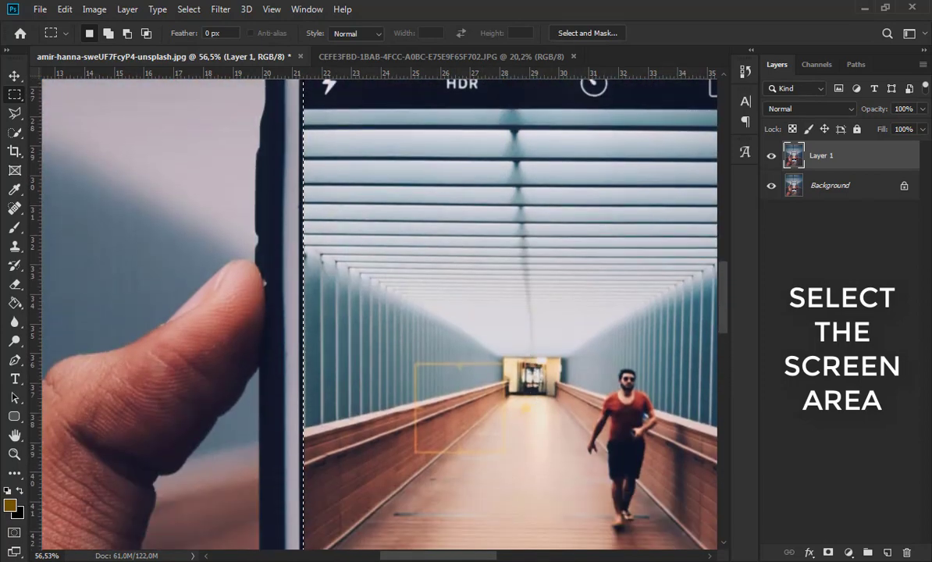
left_click_drag(460, 555, 497, 554)
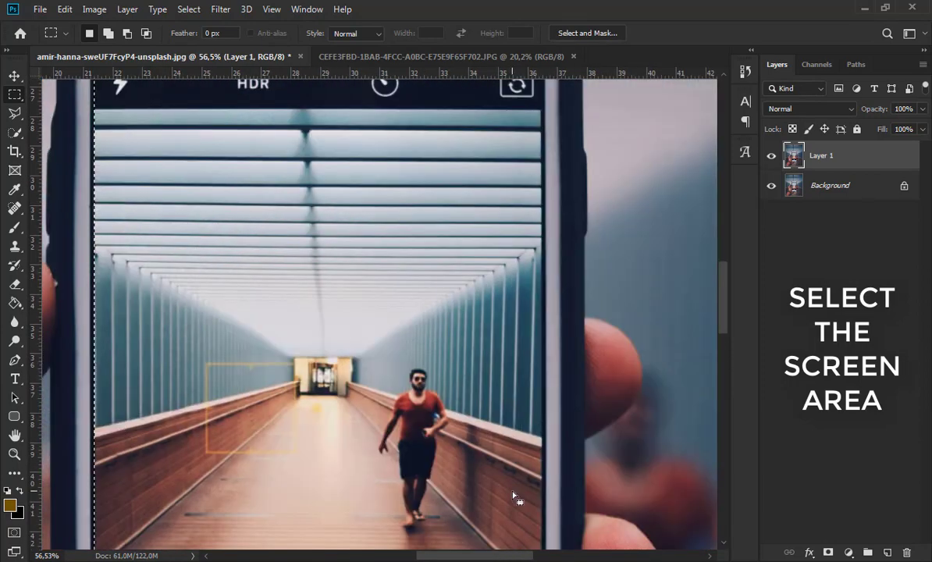
scroll(513, 494, "down", 4)
scroll(516, 493, "down", 3)
scroll(514, 493, "down", 4)
scroll(452, 516, "up", 1)
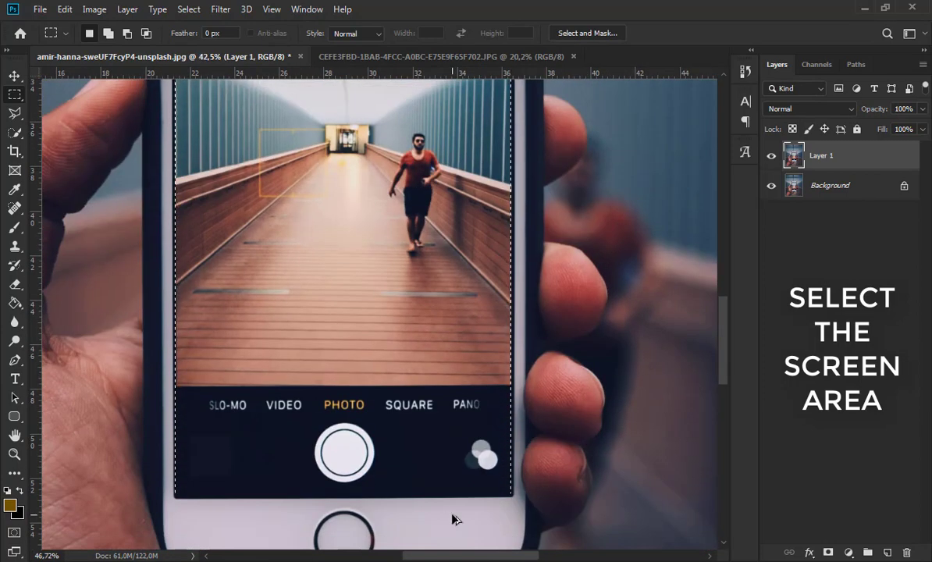
scroll(457, 519, "up", 3)
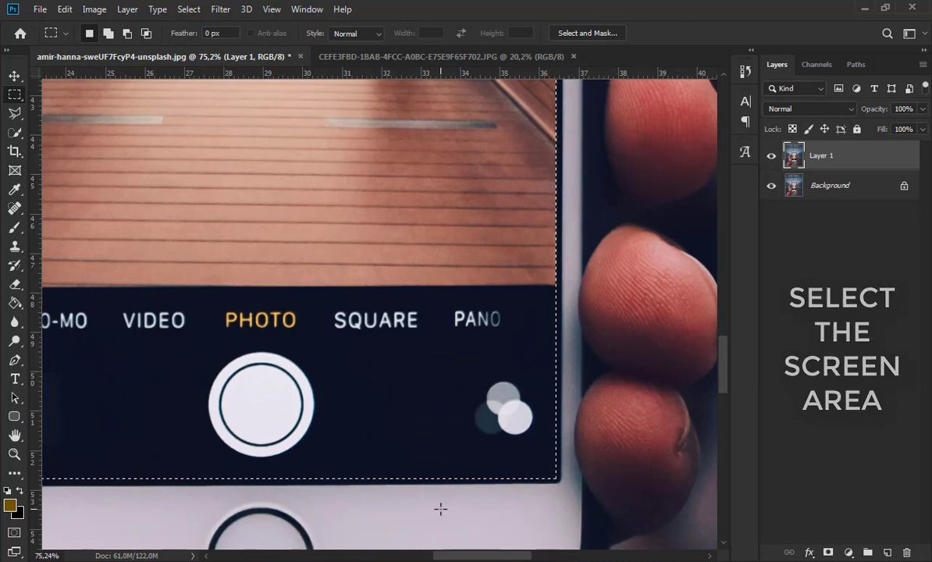
scroll(441, 456, "down", 4)
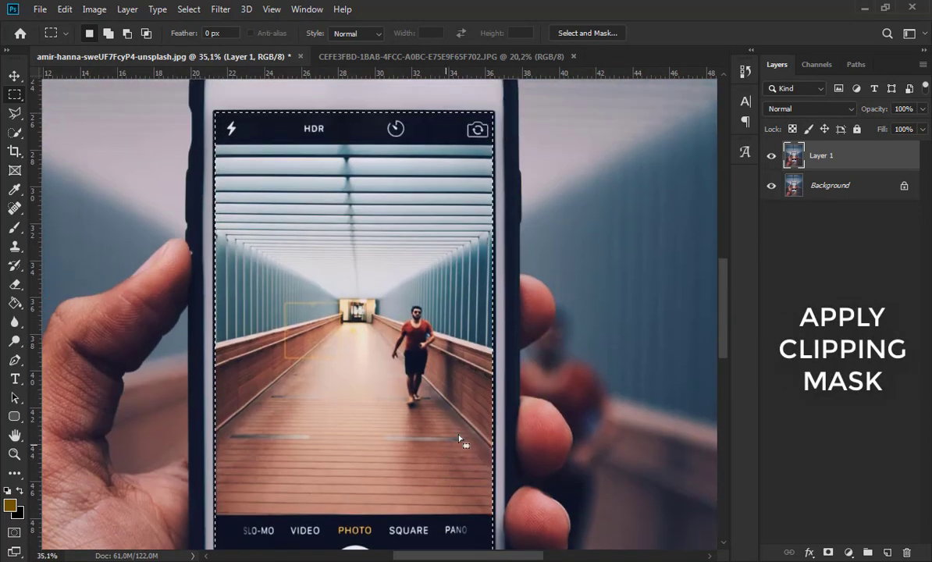
- Mask Layer 1 from the selection and invert the mask to cut out the screen, checking the cutout with the Background briefly hidden
left_click(828, 552)
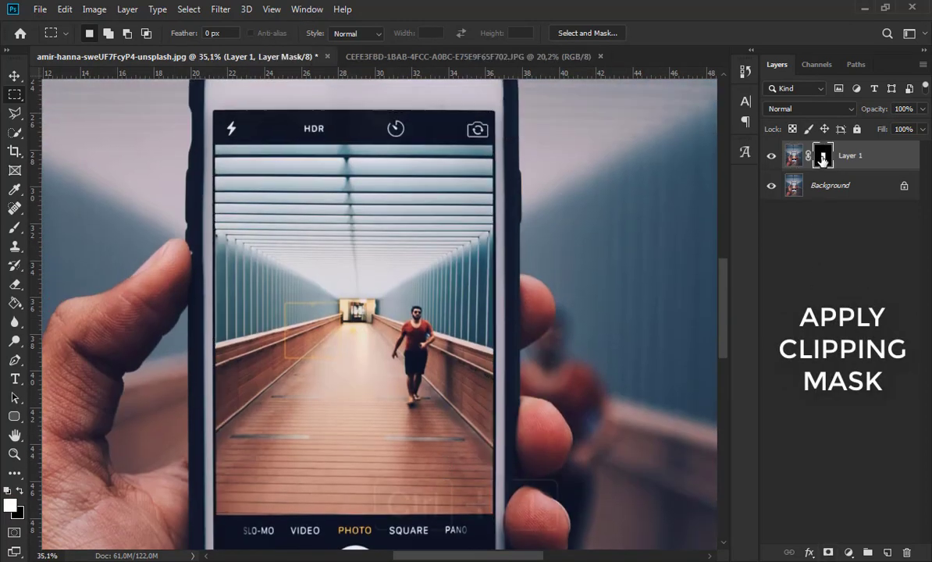
key("ctrl+i")
left_click(771, 185)
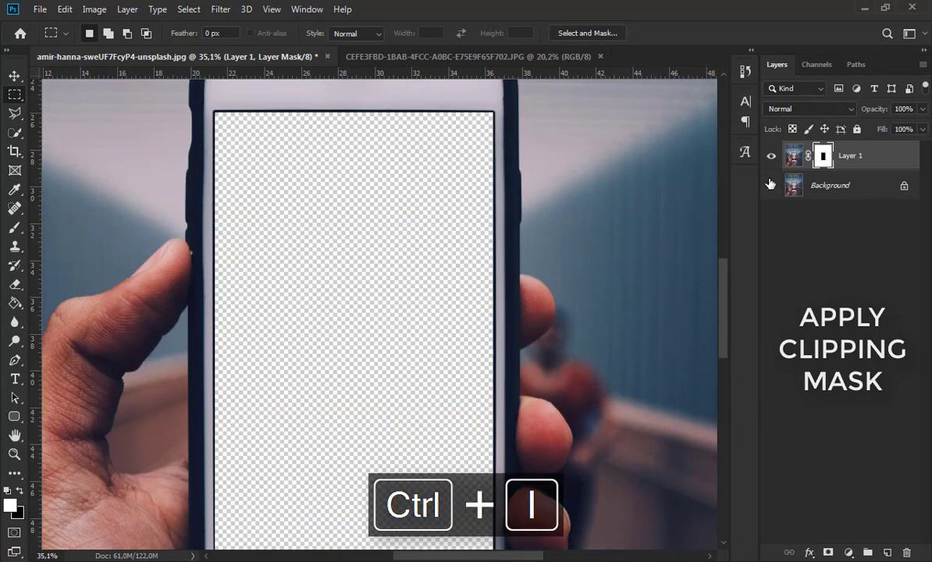
left_click(771, 185)
- Switch to the graffiti wall photo of the seated man and copy the whole image
left_click(459, 57)
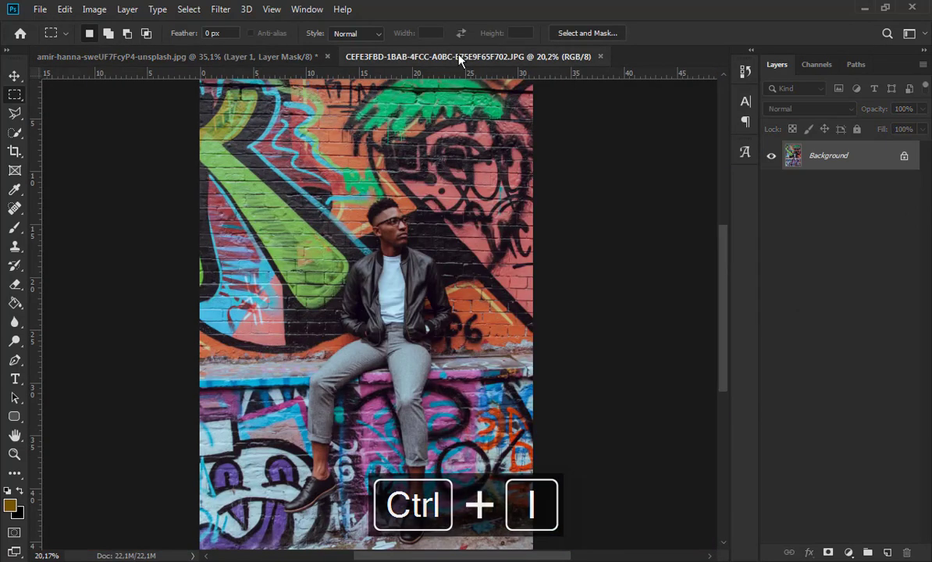
key("ctrl+minus")
left_click_drag(265, 144, 495, 484)
key("ctrl+c")
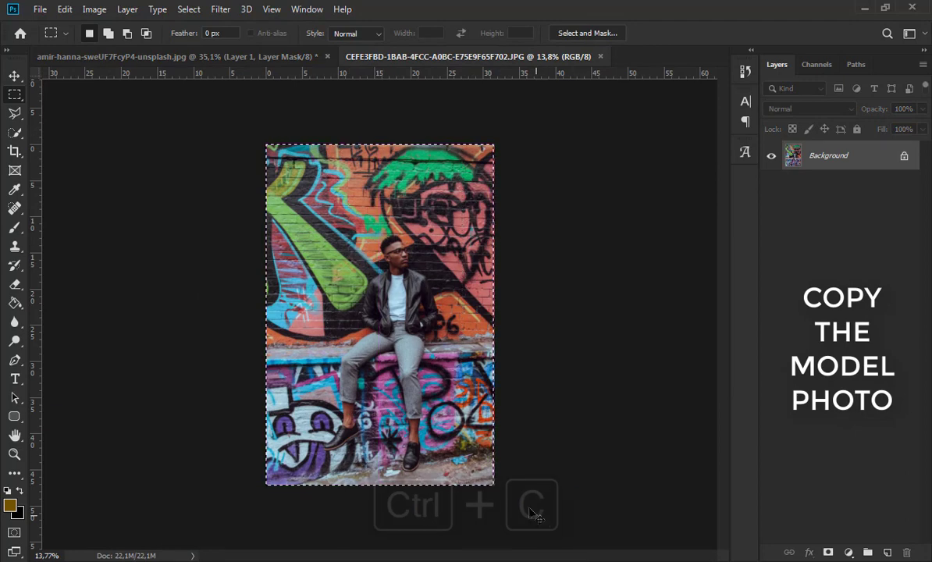
- Paste the model photo into the phone document and place its layer between Layer 1 and the Background
left_click(257, 55)
key("ctrl+v")
left_click_drag(823, 166, 831, 199)
scroll(373, 323, "down", 4)
scroll(482, 314, "right", 1)
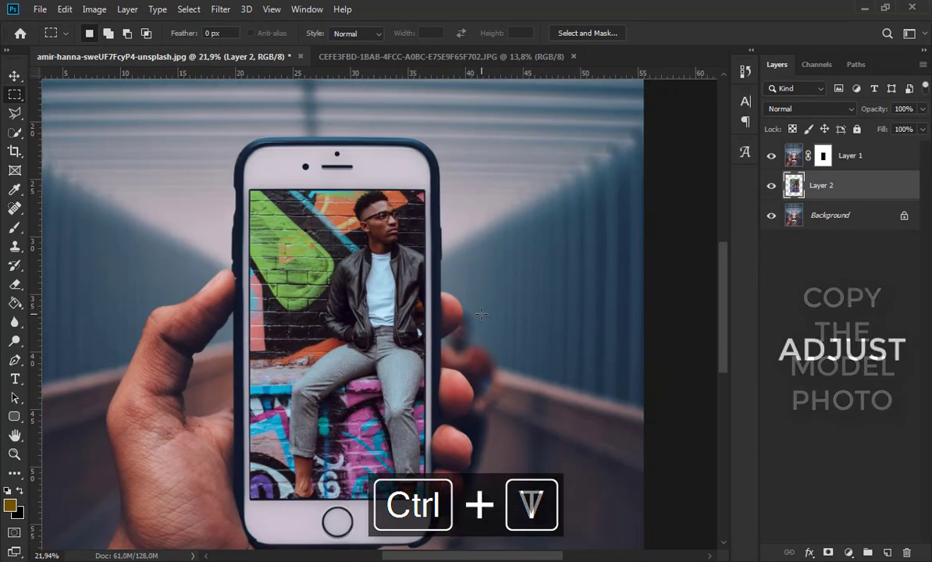
- Move the model photo with Free Transform so the seated man is framed inside the phone screen
key("ctrl+t")
left_click_drag(476, 316, 440, 337)
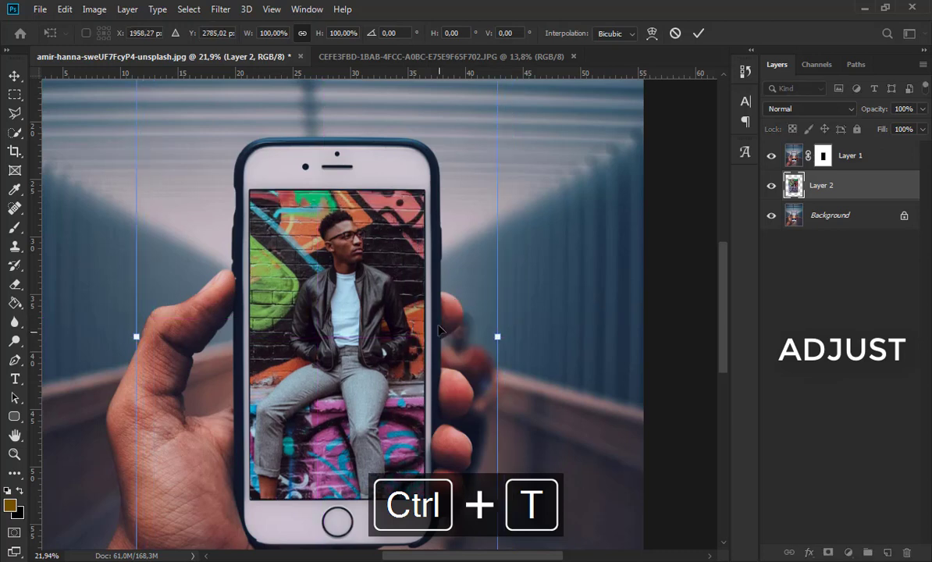
left_click(12, 81)
- Lower Layer 1's opacity to 60% to see the model photo through the phone
left_click(881, 157)
left_click(923, 109)
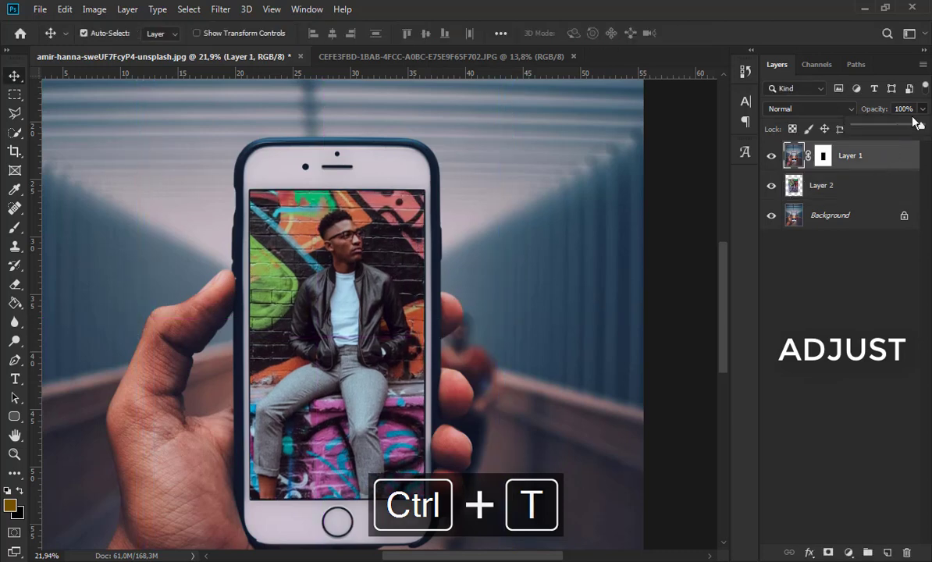
left_click_drag(924, 125, 893, 126)
left_click_drag(539, 428, 543, 358)
- Scale Layer 2 proportionally to 119.85% and position the man so his lower legs and feet extend below the phone screen
left_click(886, 185)
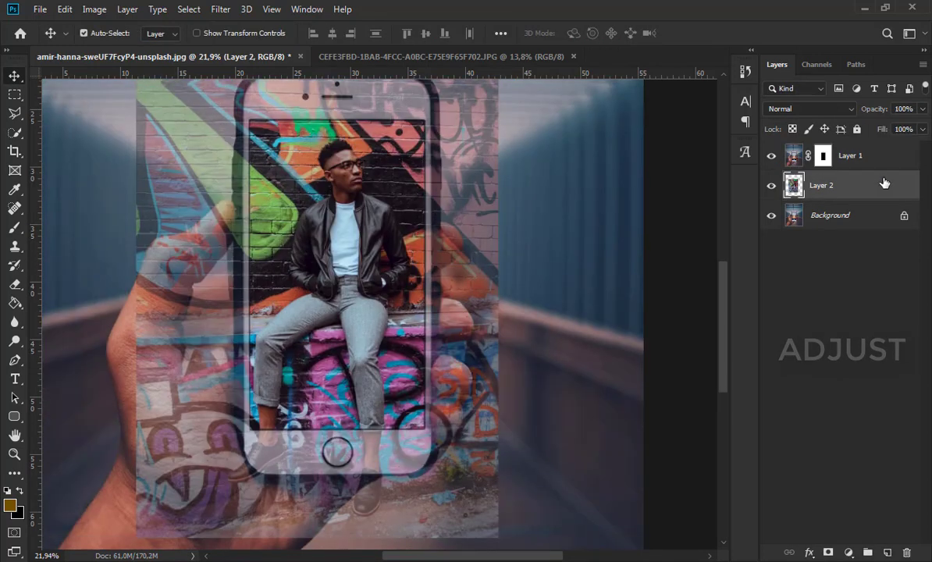
key("ctrl+t")
scroll(468, 312, "down", 1)
left_click_drag(497, 526, 526, 546)
mouse_move(363, 341)
left_mouse_down()
mouse_move(381, 365)
mouse_move(363, 360)
left_mouse_up()
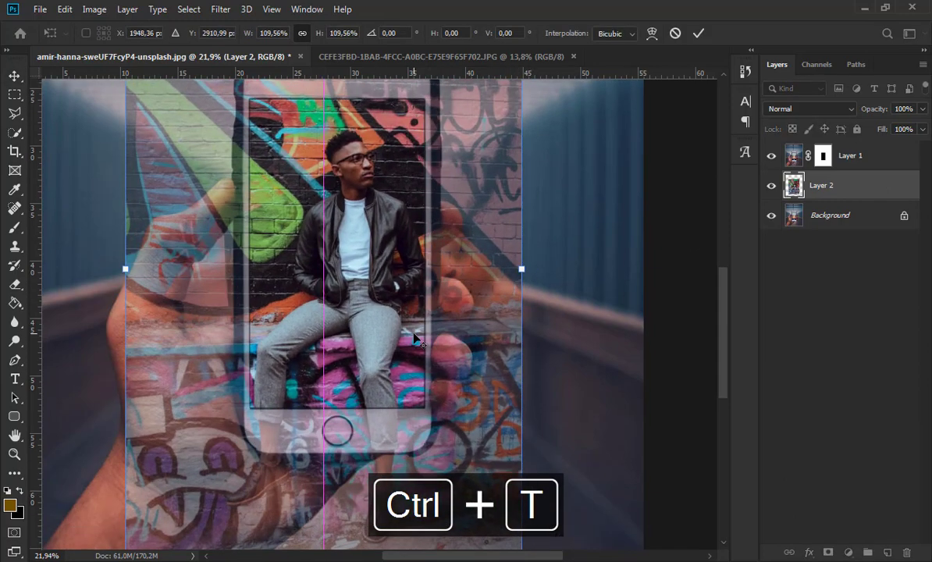
scroll(414, 334, "down", 3)
left_click_drag(475, 475, 487, 493)
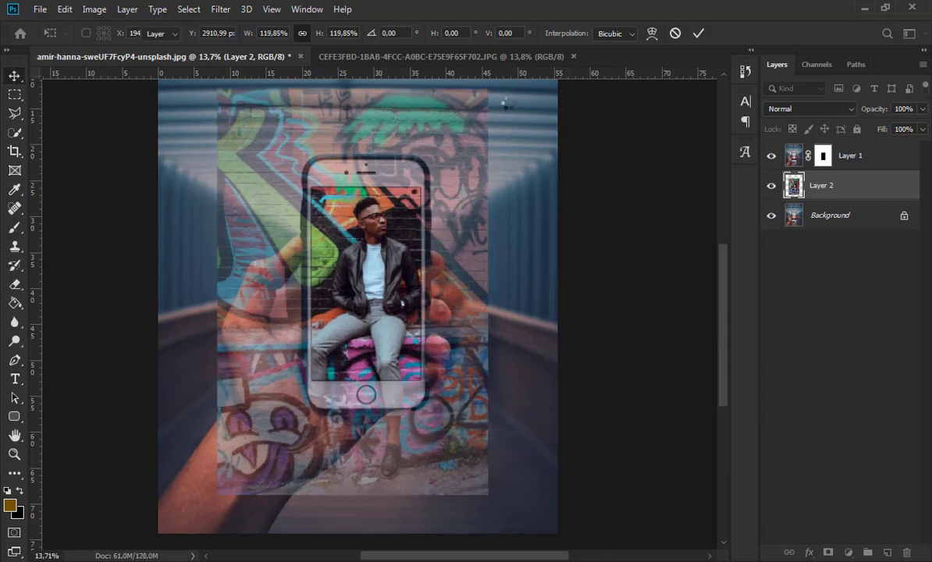
key("Return")
- Move Layer 2 above Layer 1 and mask it to the phone screen area, using Layer 1's mask as the selection source
left_click_drag(842, 183, 851, 145)
left_click(824, 188)
left_click(824, 188, "ctrl")
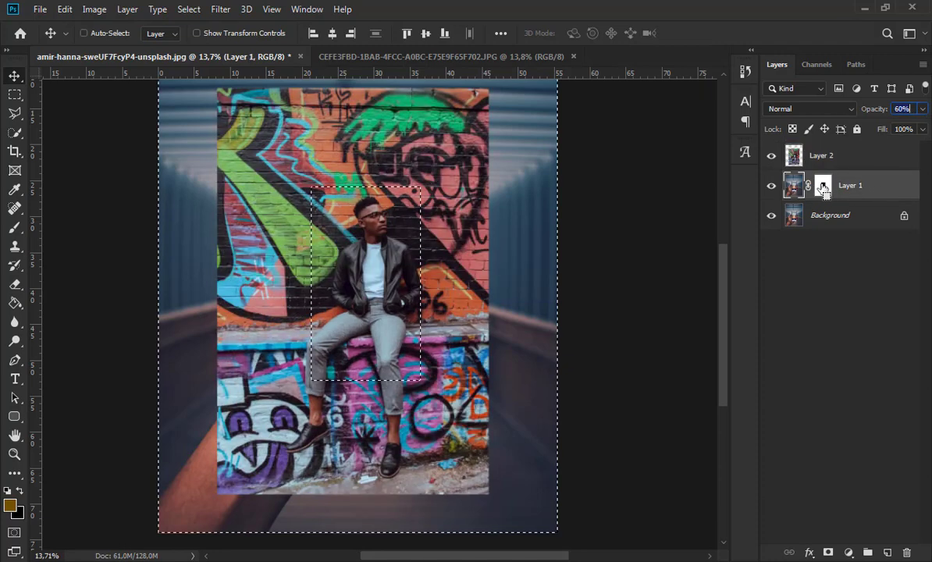
left_click(836, 161)
left_click(828, 553)
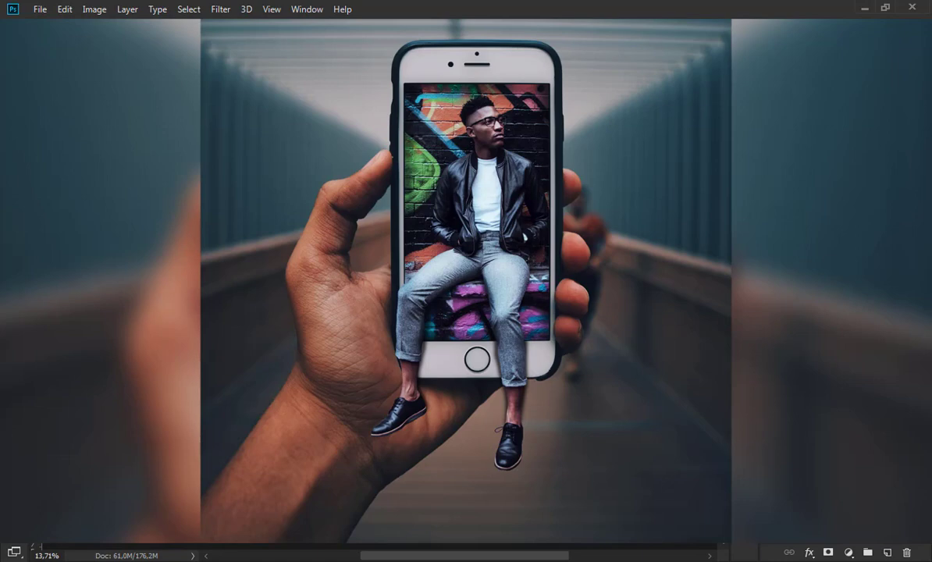
- Paint with a soft white brush on Layer 2's mask to reveal the man's lower legs and feet outside the phone screen
mouse_move(499, 476)
left_mouse_down()
mouse_move(359, 367)
mouse_move(304, 406)
mouse_move(281, 437)
mouse_move(316, 355)
left_mouse_up()
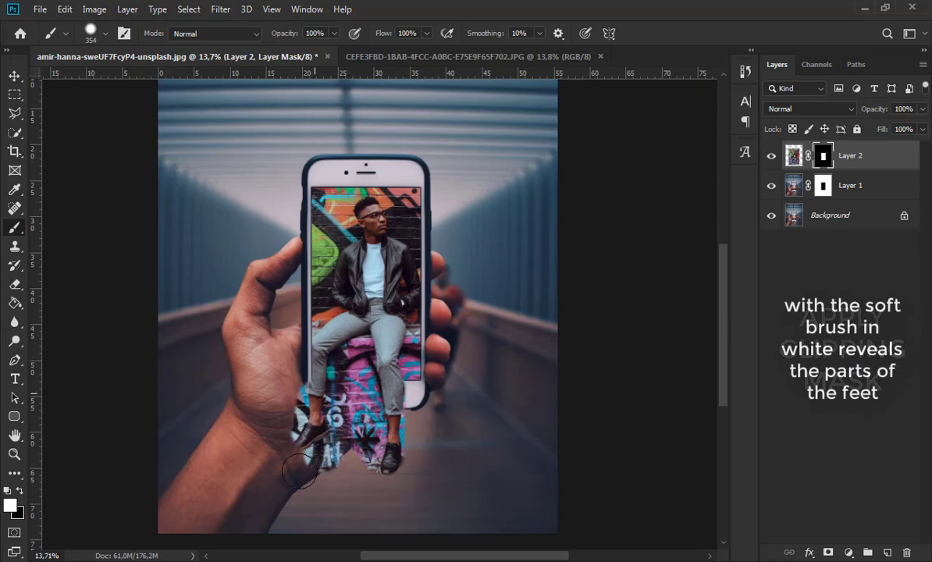
mouse_move(297, 402)
left_mouse_down()
mouse_move(337, 463)
mouse_move(392, 452)
left_mouse_up()
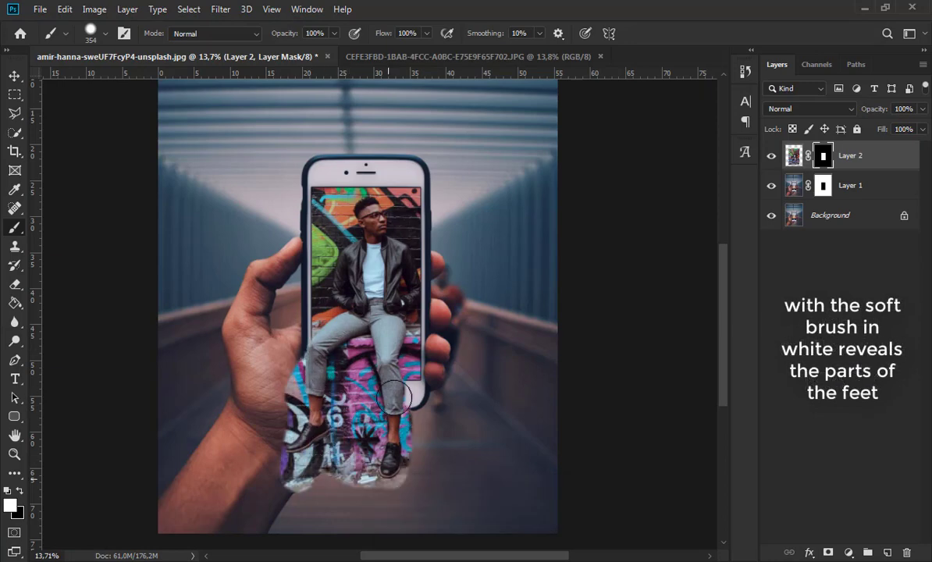
- Load Layer 1's mask as a selection and paint black on Layer 2's mask to remove the graffiti around the legs and shoes
left_click(822, 185, "ctrl")
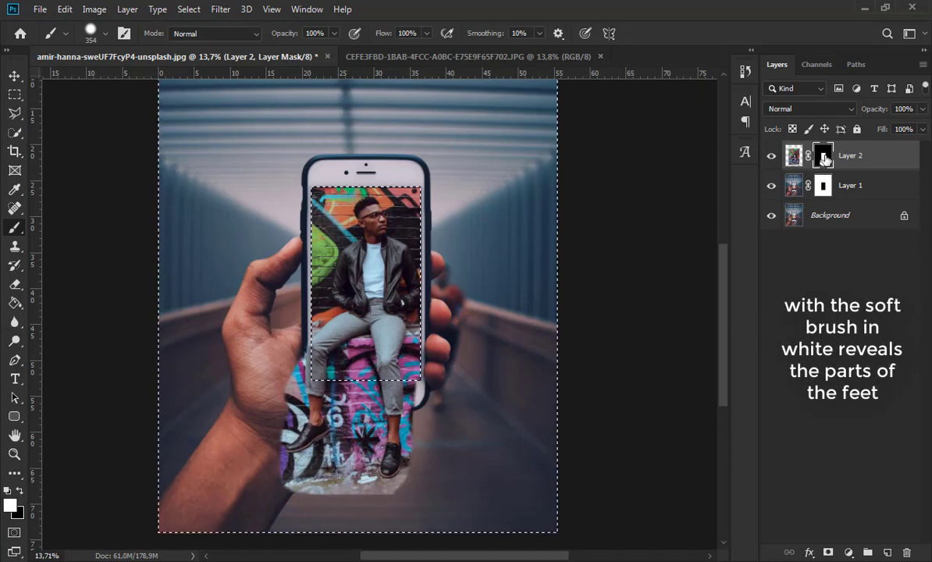
scroll(369, 459, "up", 8)
scroll(408, 415, "up", 2)
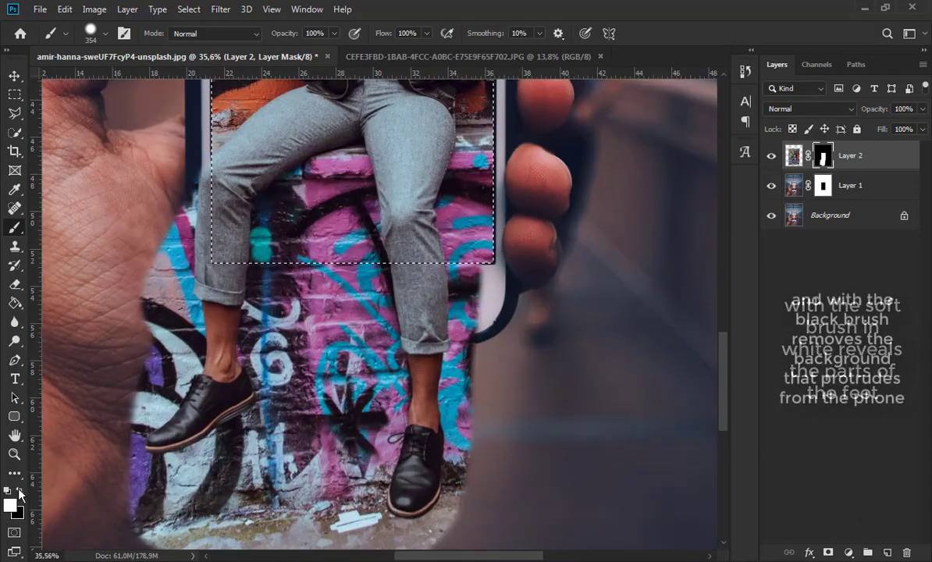
left_click(19, 491)
left_click(337, 309)
left_click(105, 34)
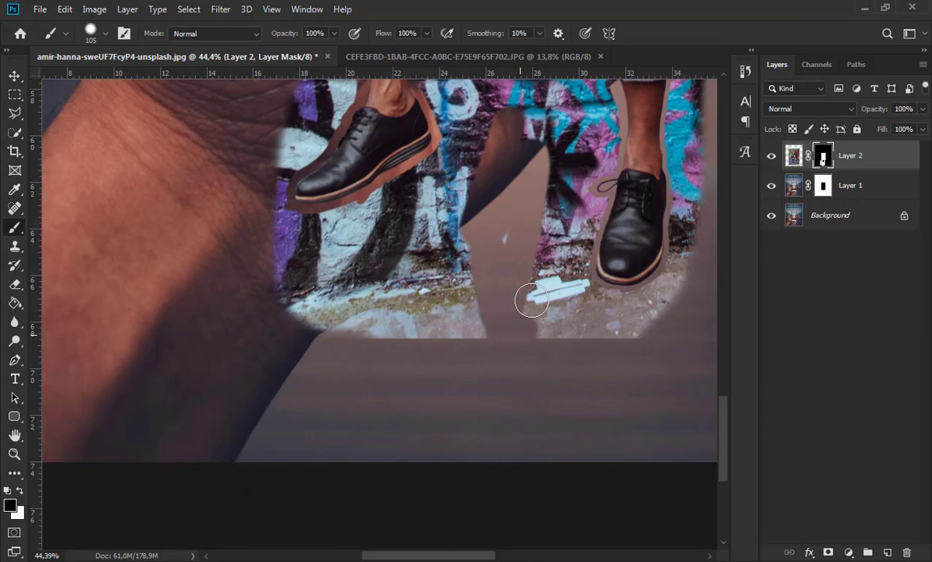
mouse_move(531, 306)
left_mouse_down()
mouse_move(305, 310)
mouse_move(459, 215)
mouse_move(667, 297)
left_mouse_up()
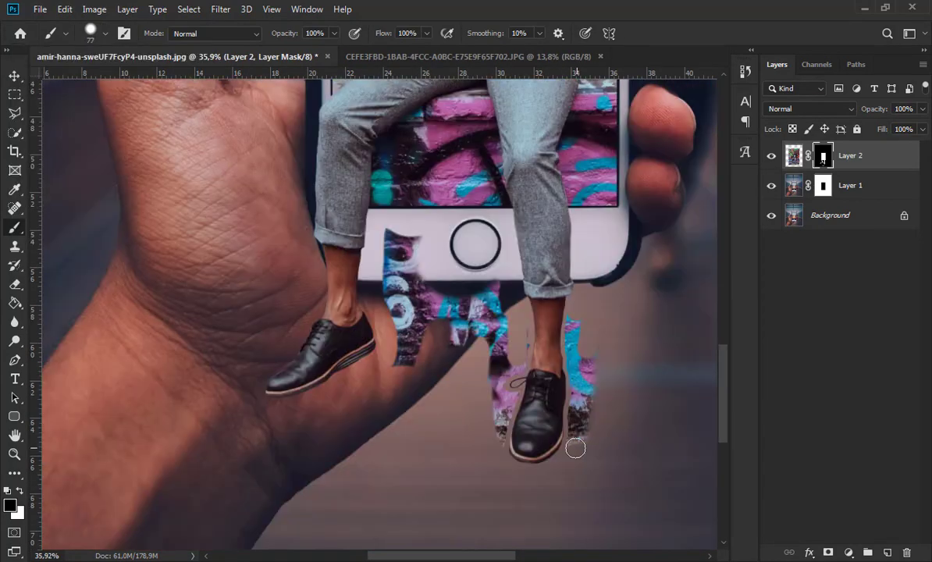
mouse_move(575, 448)
left_mouse_down()
mouse_move(575, 324)
mouse_move(492, 450)
mouse_move(493, 270)
left_mouse_up()
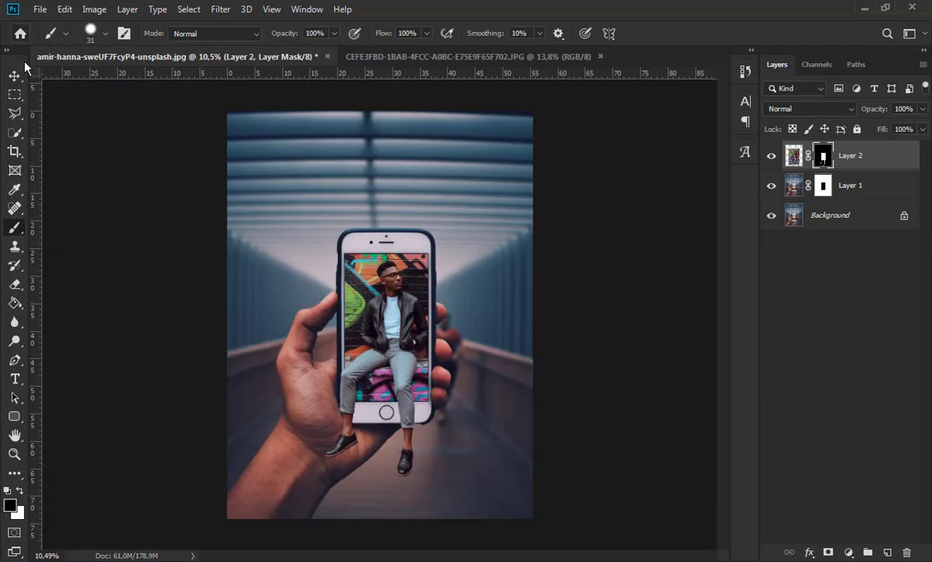
key("v")
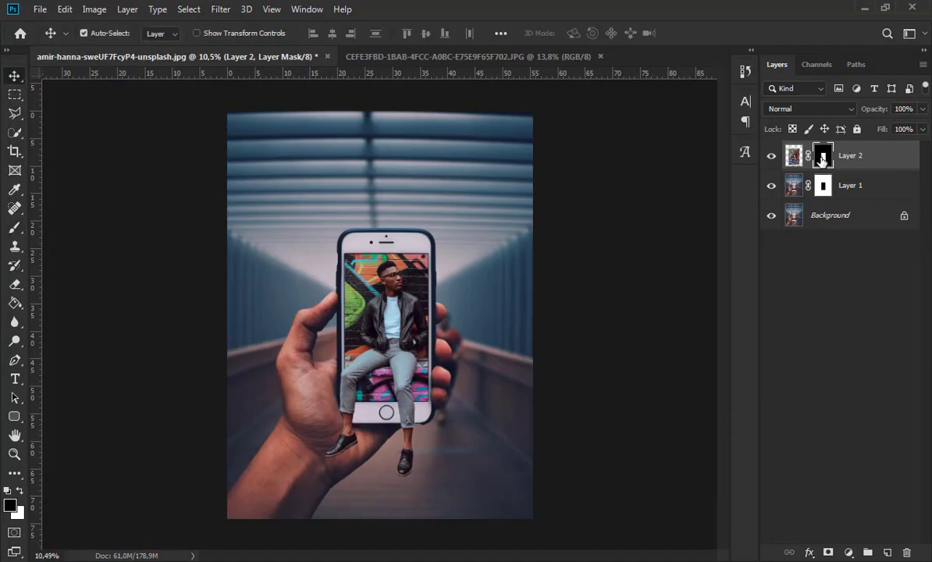
- Add a new layer between Layer 1 and Layer 2 and brush black shadow strokes along the edges of the legs and shoe
left_click(866, 181)
left_click(887, 552)
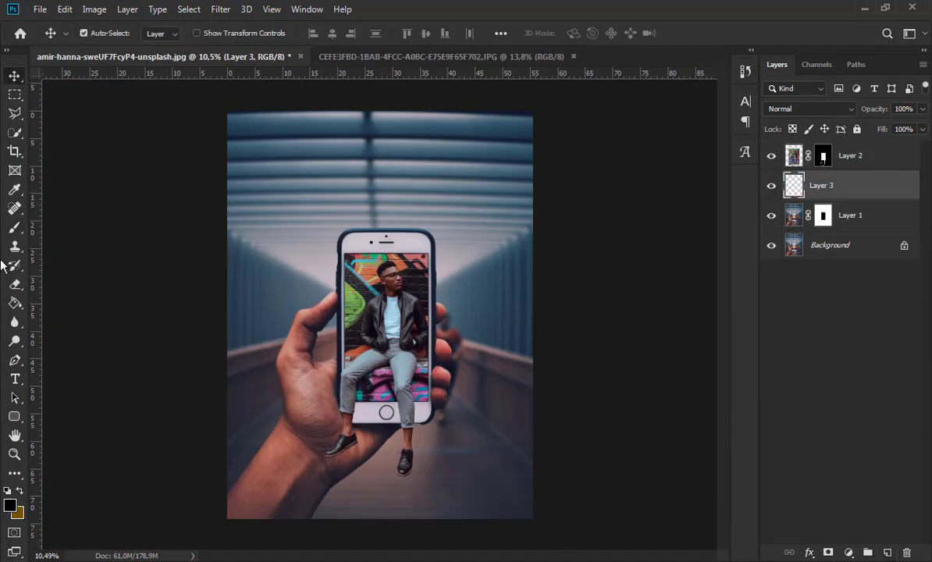
left_click(15, 227)
scroll(328, 432, "up", 16)
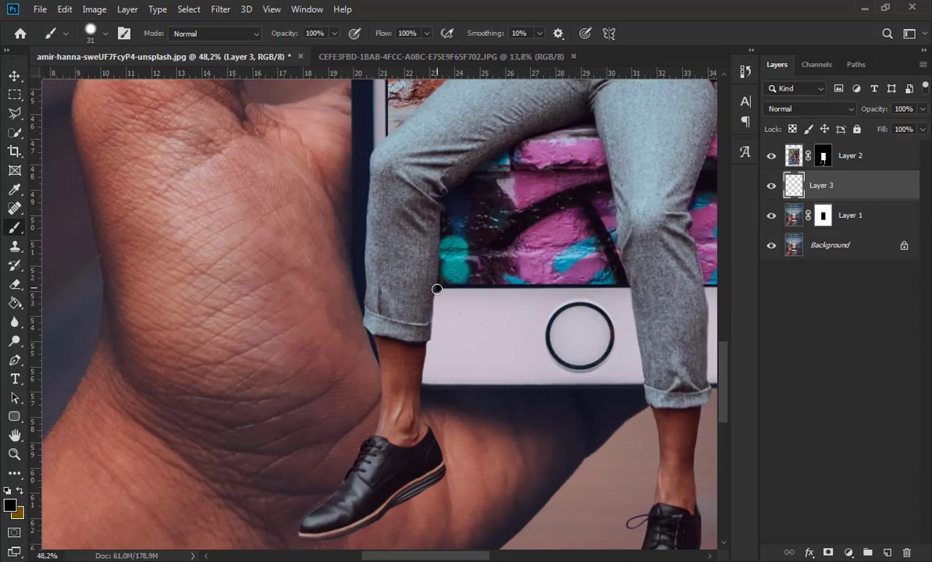
mouse_move(419, 397)
left_mouse_down()
mouse_move(421, 427)
mouse_move(442, 464)
left_mouse_up()
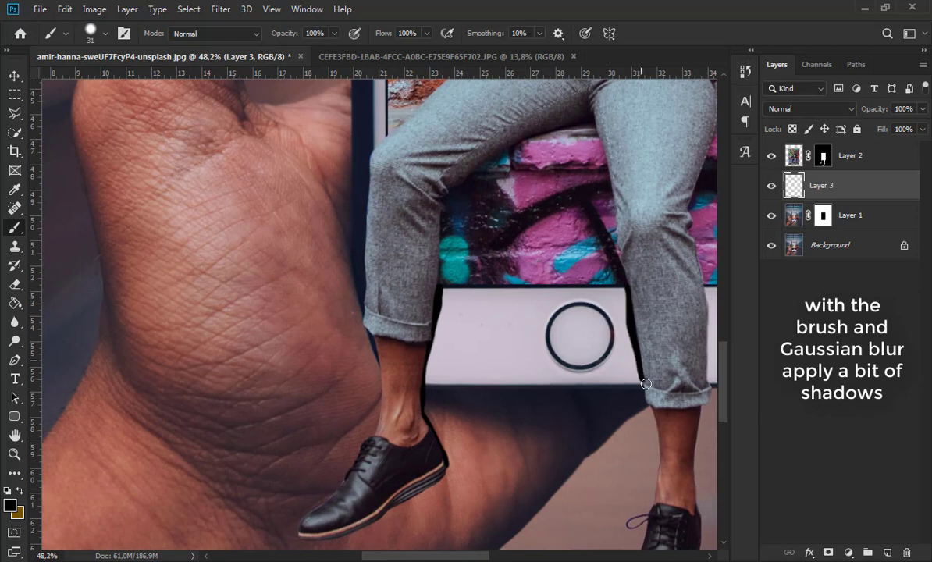
scroll(662, 439, "right", 2)
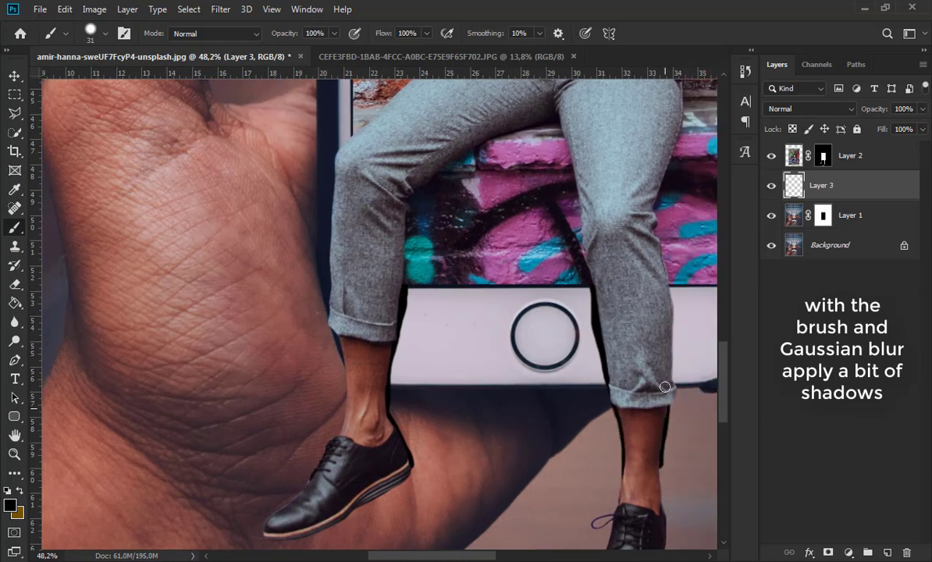
- Blur the painted shadows on Layer 3 with a Gaussian Blur of 15.3 pixels radius
left_click(217, 11)
mouse_move(282, 156)
left_click(422, 210)
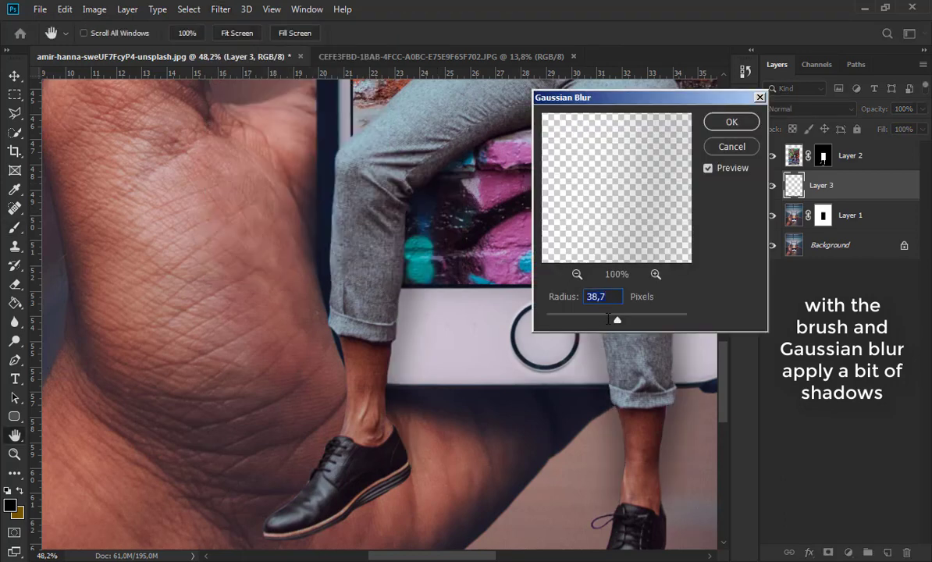
left_click_drag(608, 318, 605, 319)
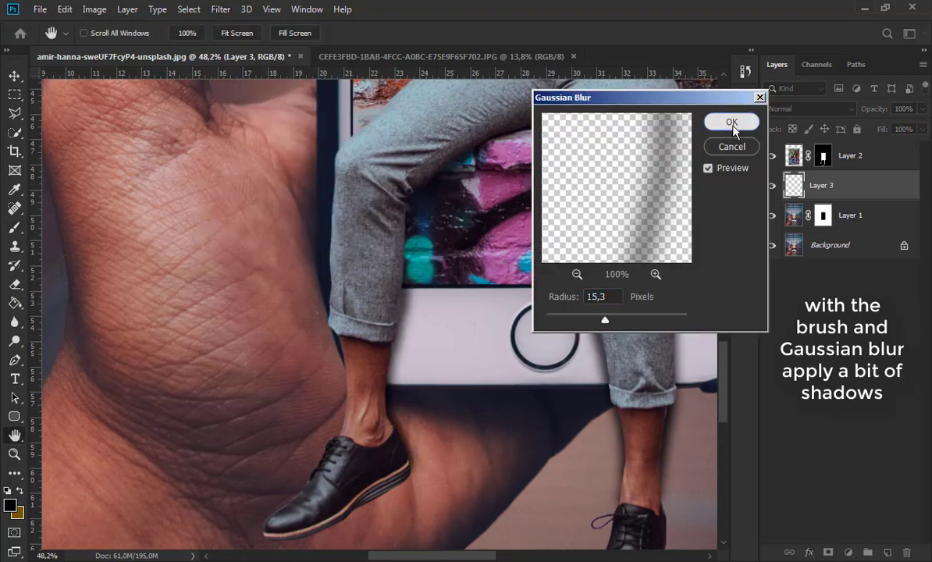
left_click(732, 123)
key("b")
left_click(822, 155)
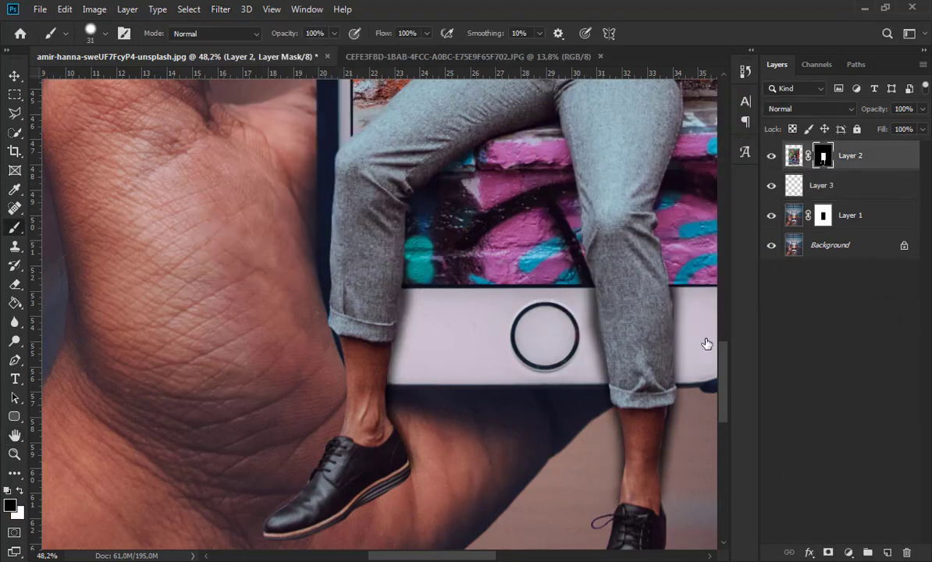
scroll(686, 484, "up", 6)
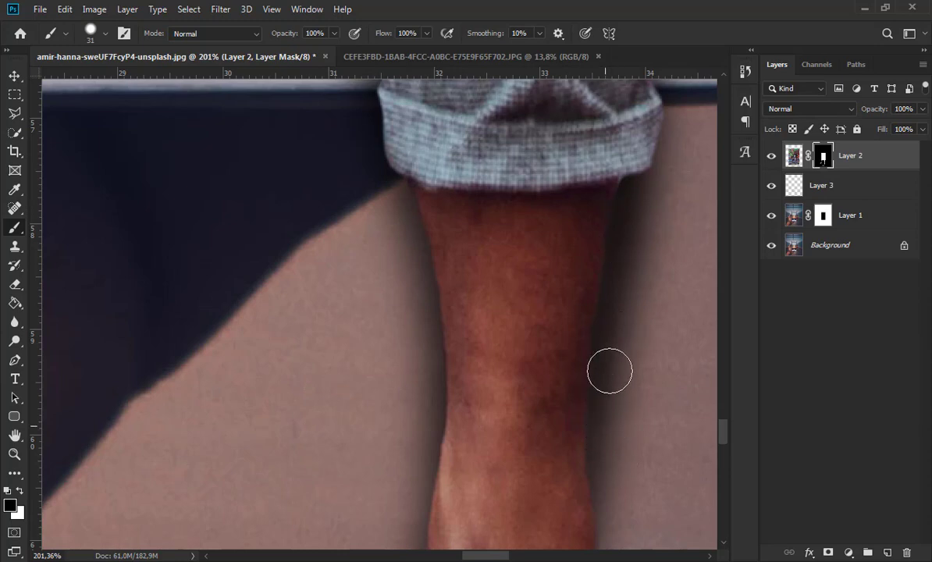
scroll(610, 371, "down", 8)
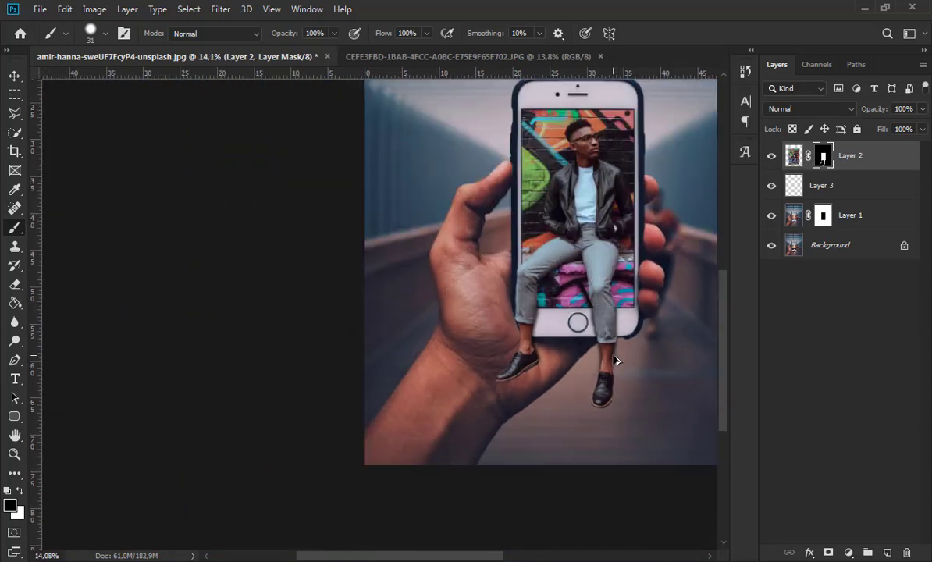
key("ctrl+0")
- Darken the graffiti wall beside and between the legs on Layer 2's image with the Burn tool at 86% exposure on Midtones
left_click(793, 155)
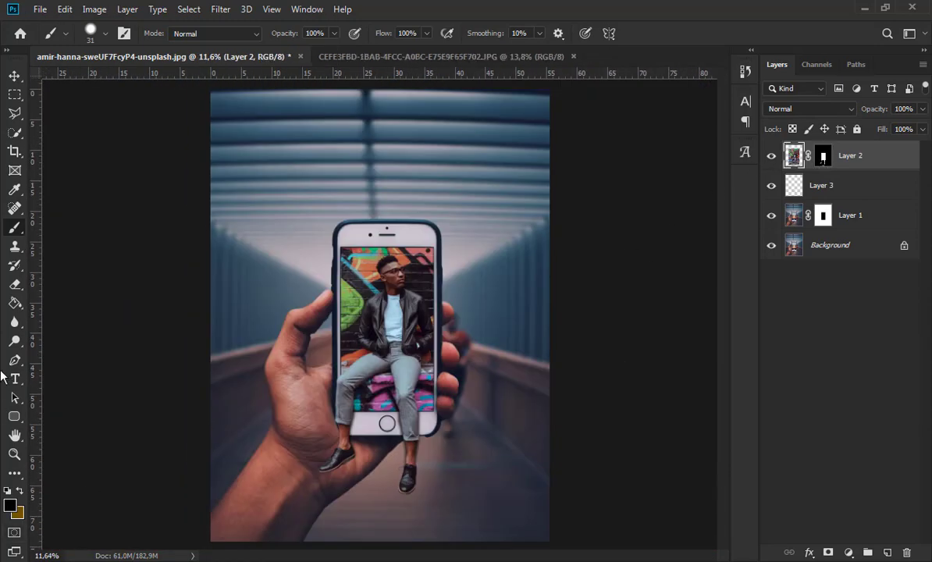
left_click(14, 340)
left_click(70, 353)
scroll(359, 386, "up", 5)
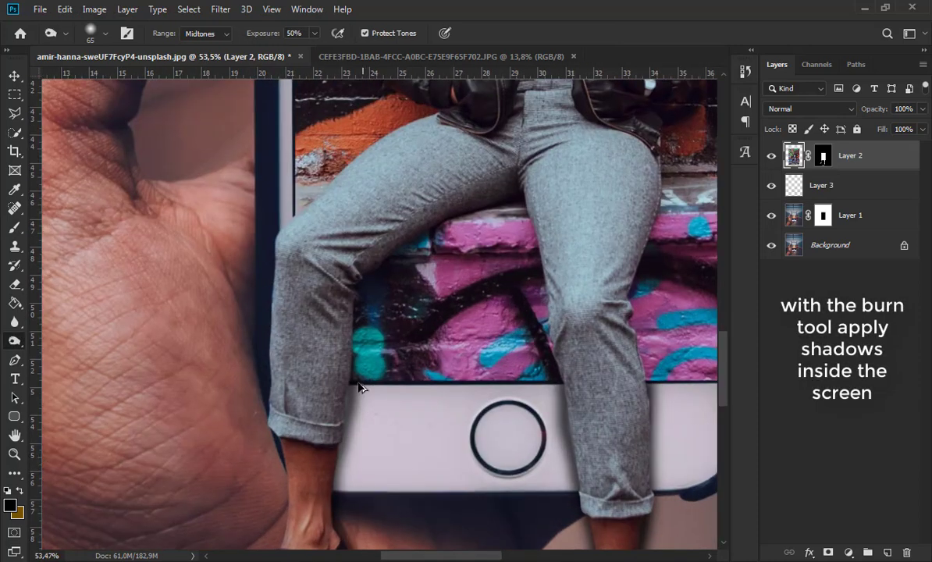
scroll(359, 386, "up", 2)
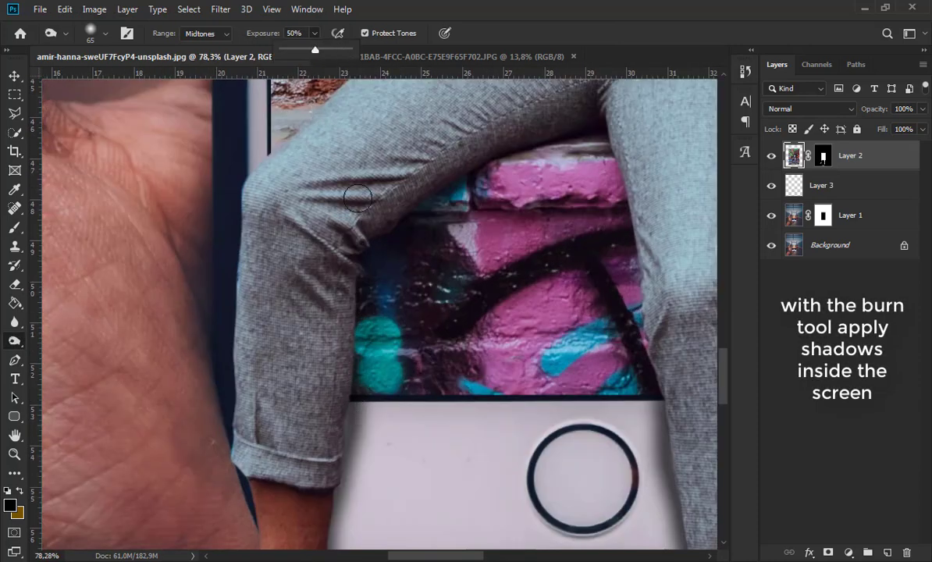
left_click_drag(353, 226, 350, 379)
mouse_move(386, 255)
left_mouse_down()
mouse_move(493, 175)
mouse_move(568, 154)
mouse_move(553, 145)
mouse_move(587, 128)
mouse_move(608, 139)
mouse_move(639, 278)
mouse_move(632, 342)
mouse_move(661, 404)
left_mouse_up()
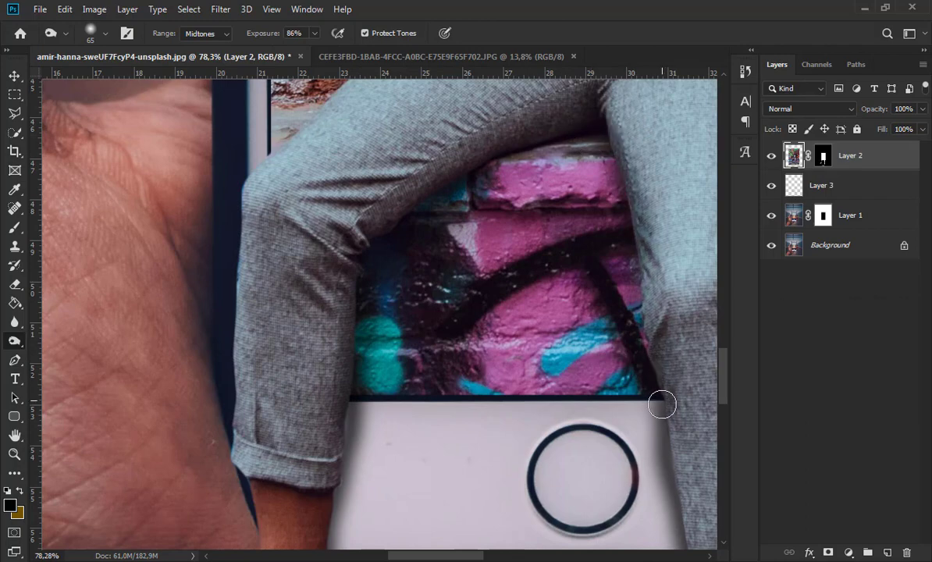
scroll(550, 368, "down", 5)
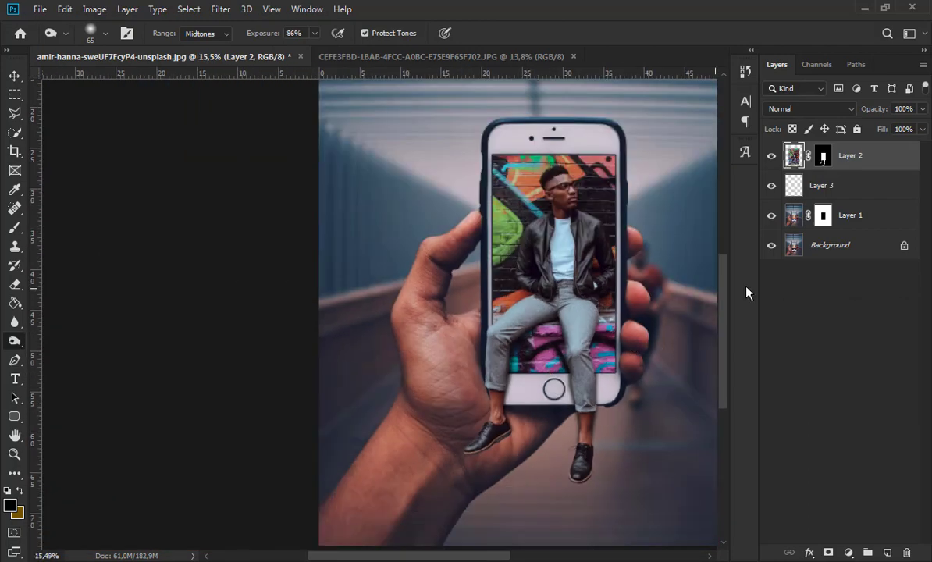
- Burn soft shadows around the inner edges of the phone screen on Layer 2 with a 196 px brush at 0% hardness
scroll(676, 204, "up", 4)
left_click(105, 33)
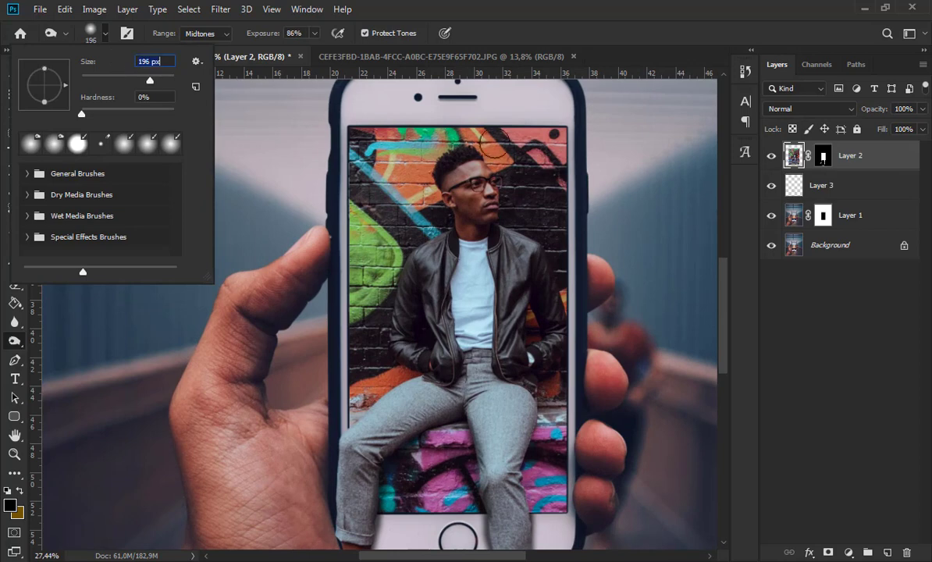
key("Return")
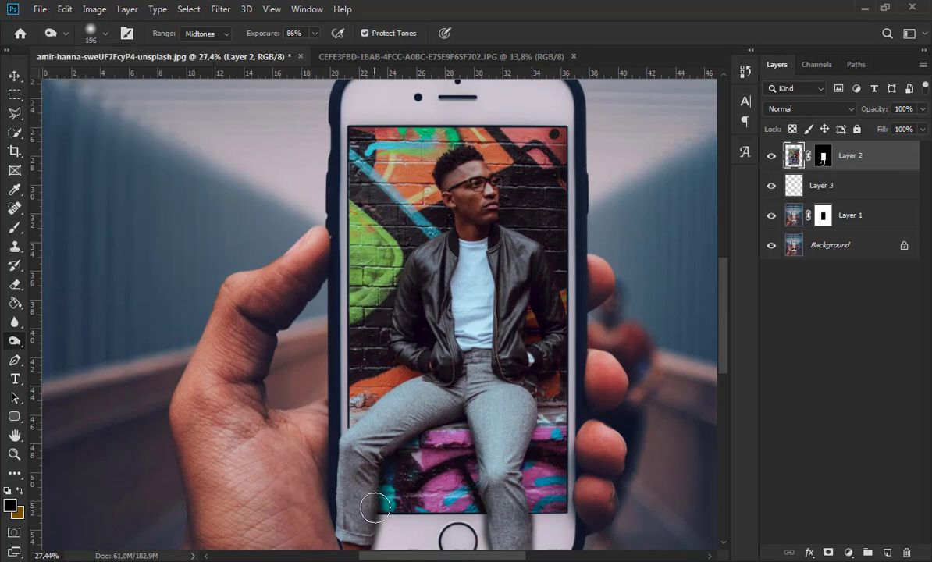
scroll(411, 431, "down", 2)
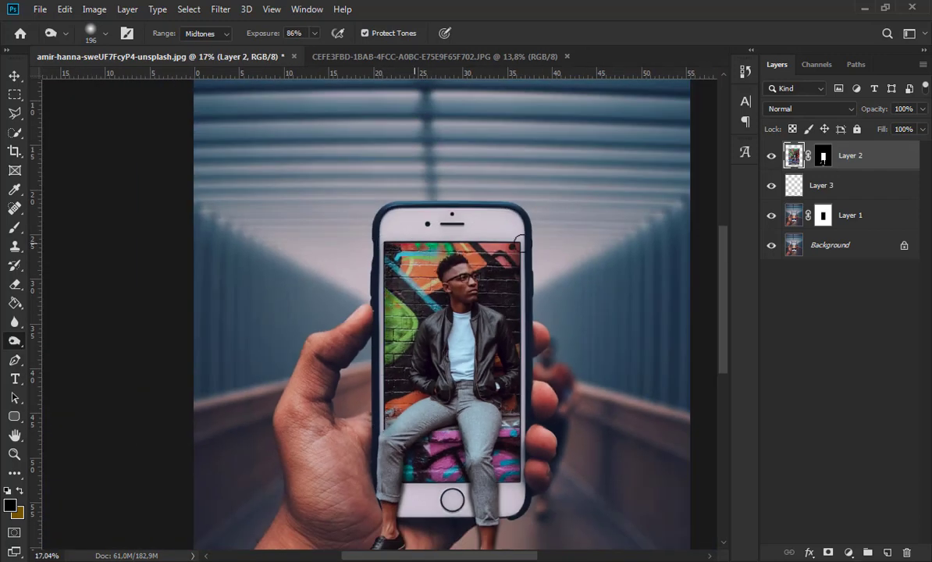
left_click(105, 33)
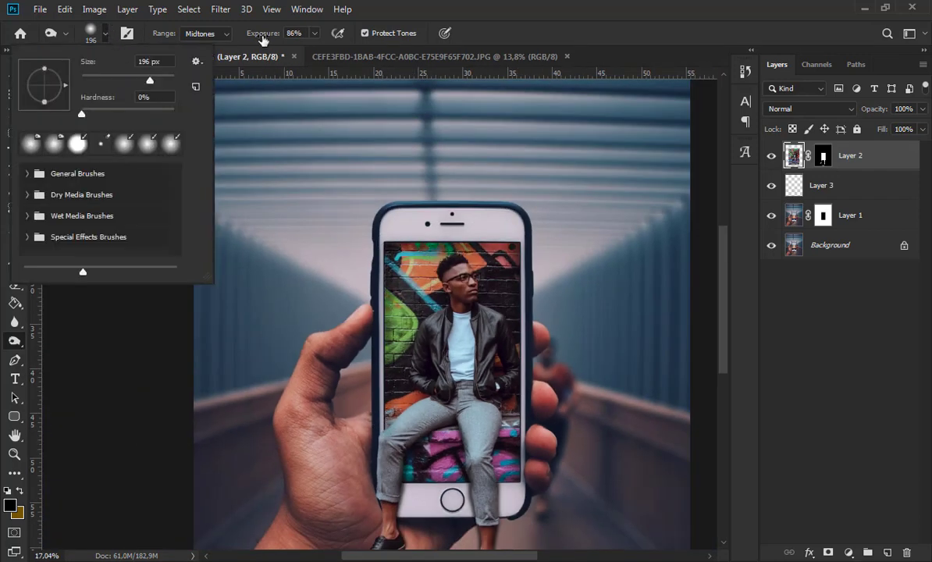
scroll(590, 274, "down", 1)
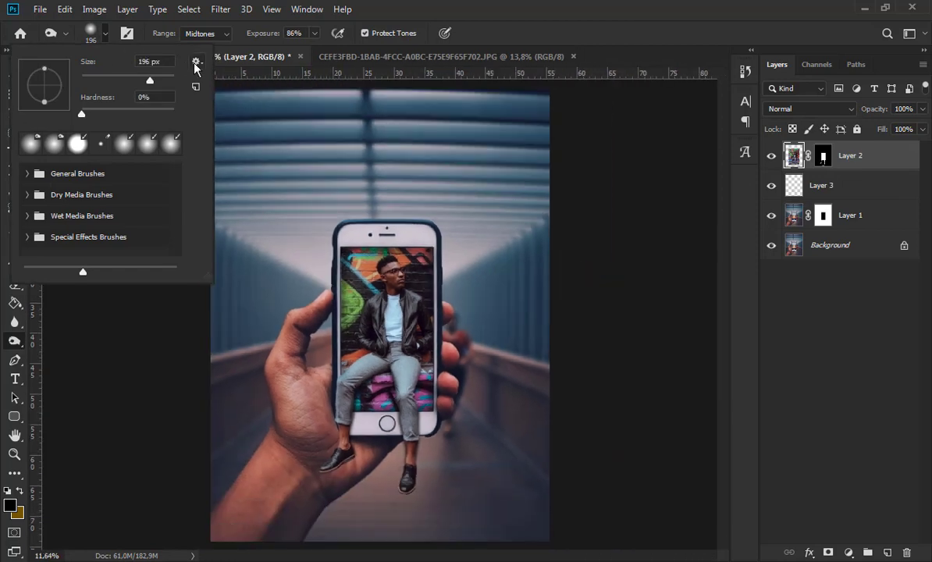
left_click(95, 34)
- Add a Curves adjustment clipped to Layer 2 and pull the curve down at two points to darken the man's image
left_click(14, 76)
scroll(249, 262, "down", 2)
scroll(390, 405, "up", 3)
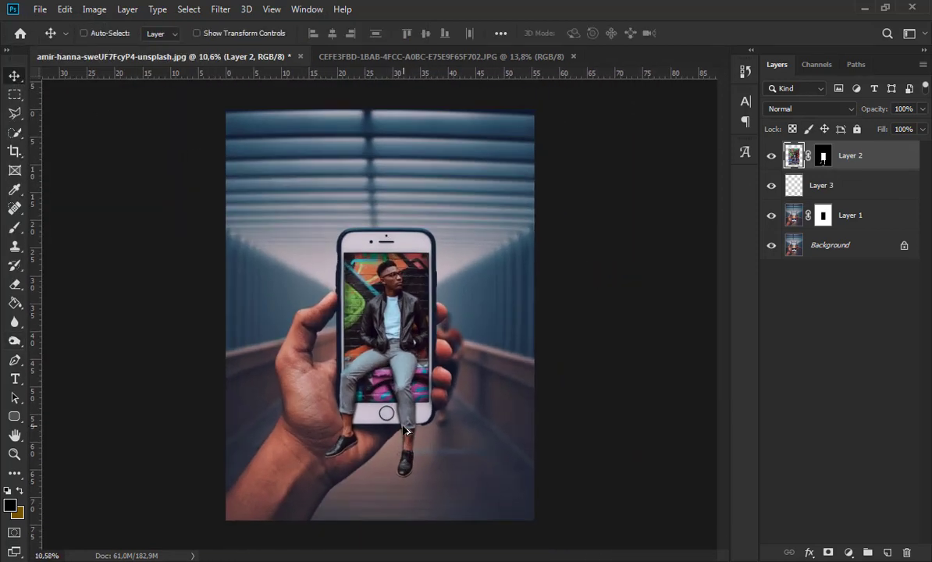
left_click(845, 551)
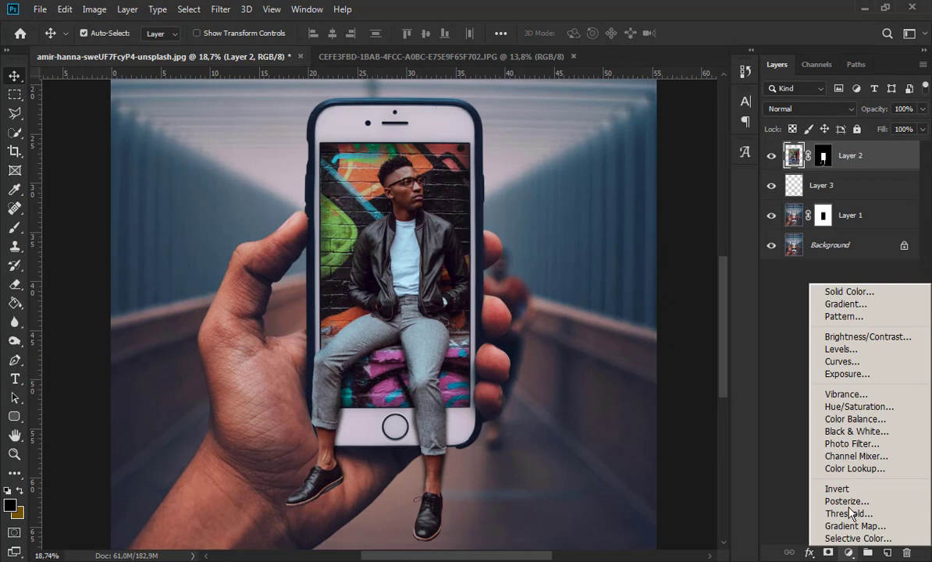
left_click(842, 361)
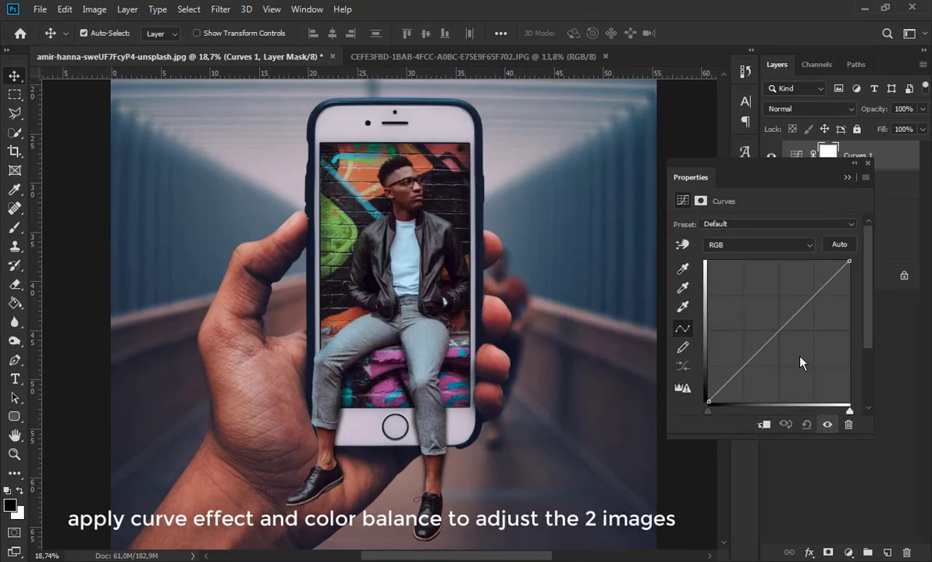
mouse_move(771, 373)
left_mouse_down()
mouse_move(776, 319)
mouse_move(759, 363)
left_mouse_up()
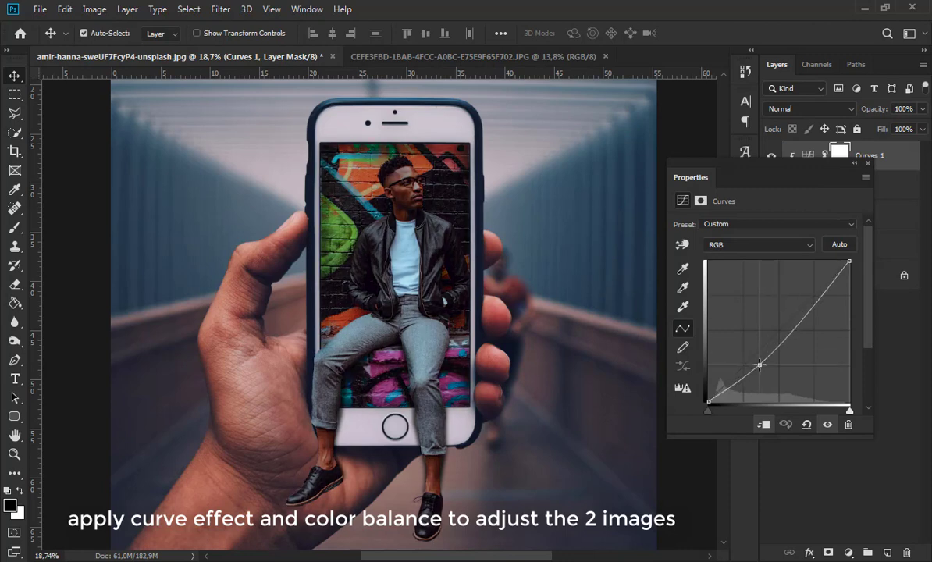
left_click_drag(789, 335, 804, 313)
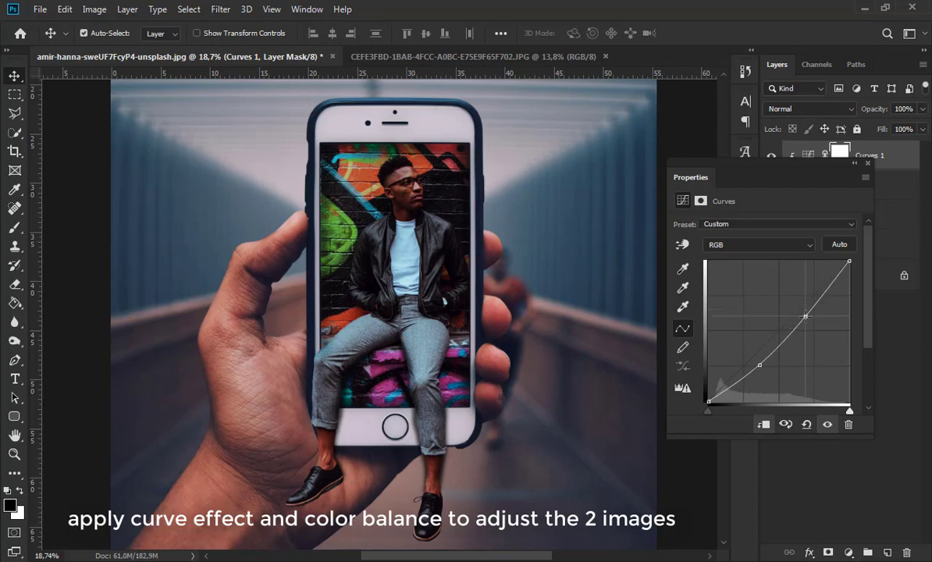
left_click(854, 164)
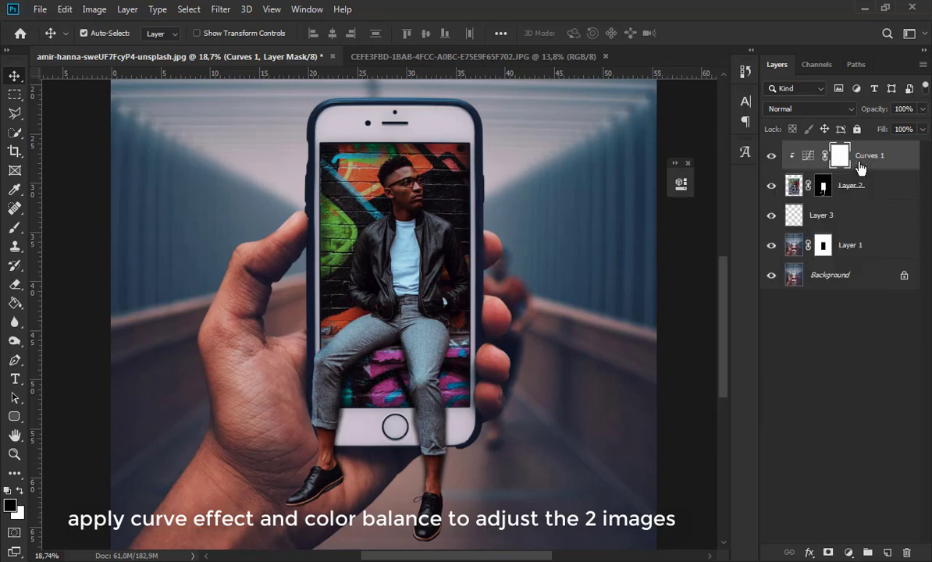
- Reduce the saturation of Layer 2's image to -21 with Hue/Saturation
left_click(883, 189)
left_click(94, 9)
mouse_move(125, 45)
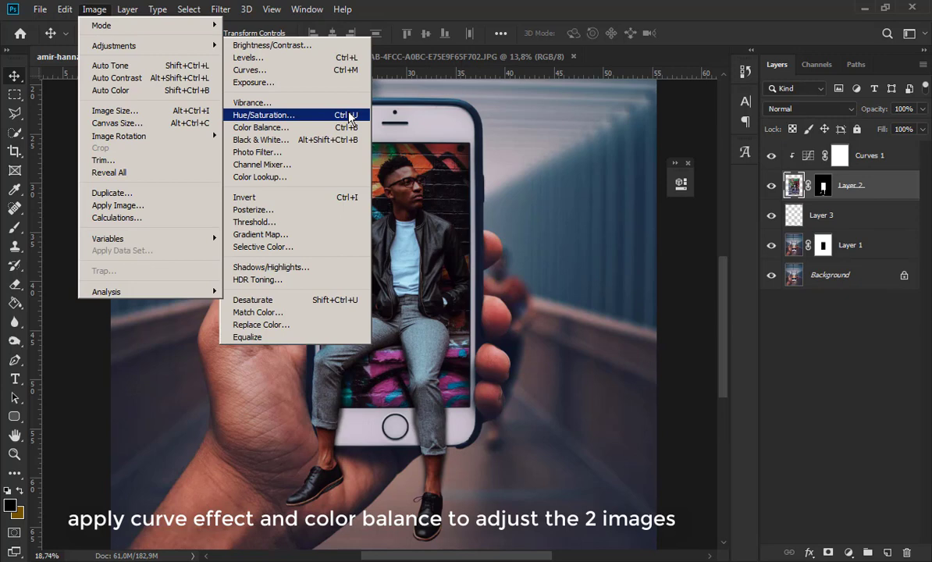
left_click(349, 117)
left_click_drag(692, 133, 763, 133)
left_click_drag(782, 264, 751, 266)
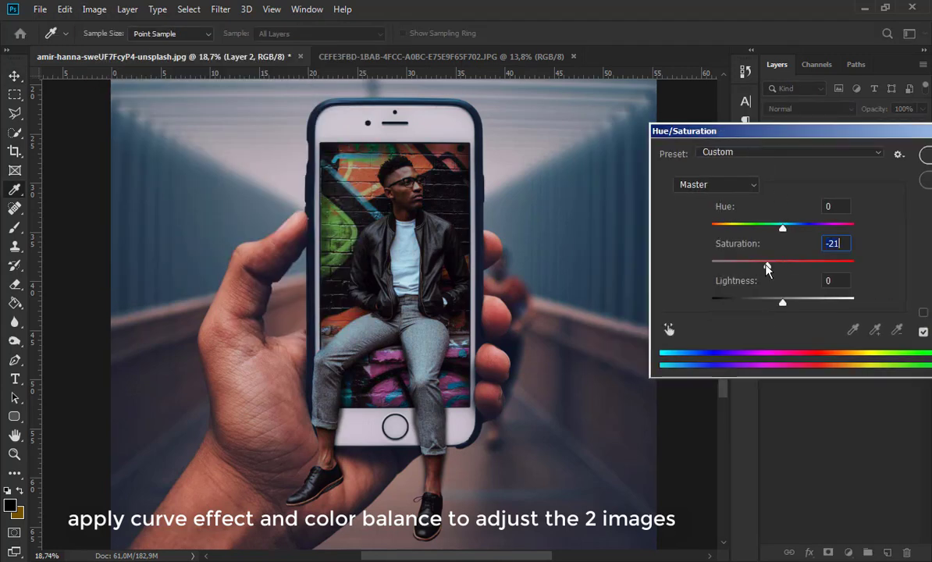
left_click(926, 159)
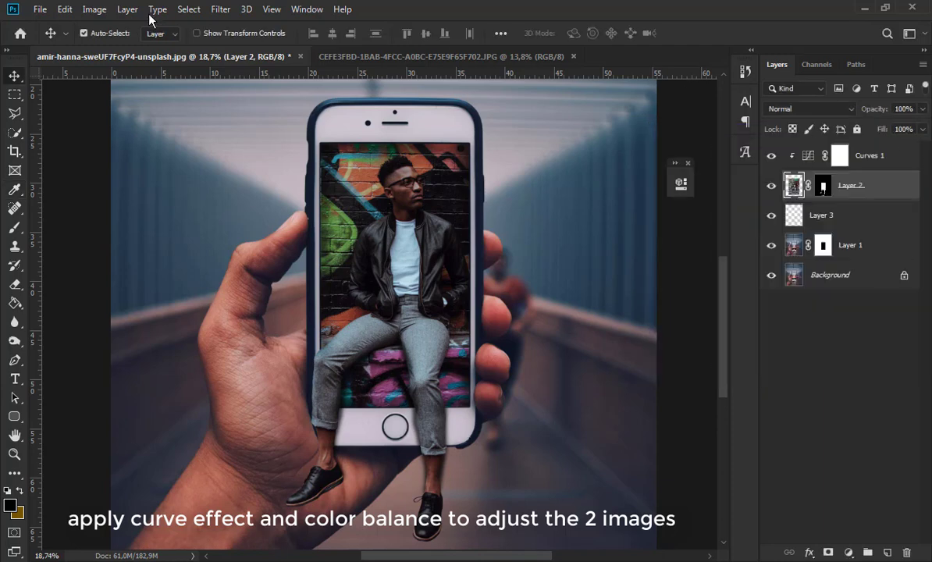
- Apply a Color Balance to Layer 2's midtones, shifting them to -17 toward cyan and slightly toward blue
left_click(94, 8)
mouse_move(125, 43)
left_click(257, 129)
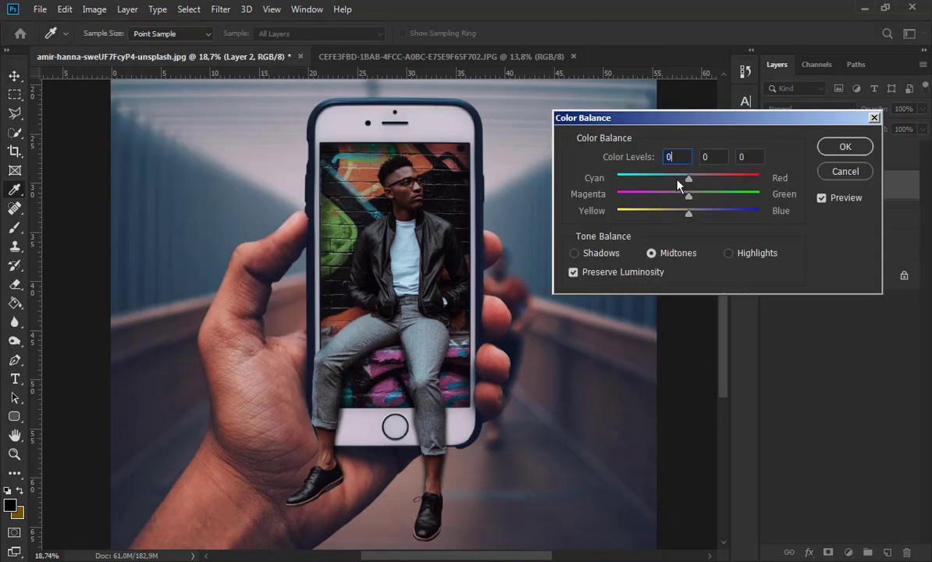
left_click_drag(688, 213, 699, 211)
key("Return")
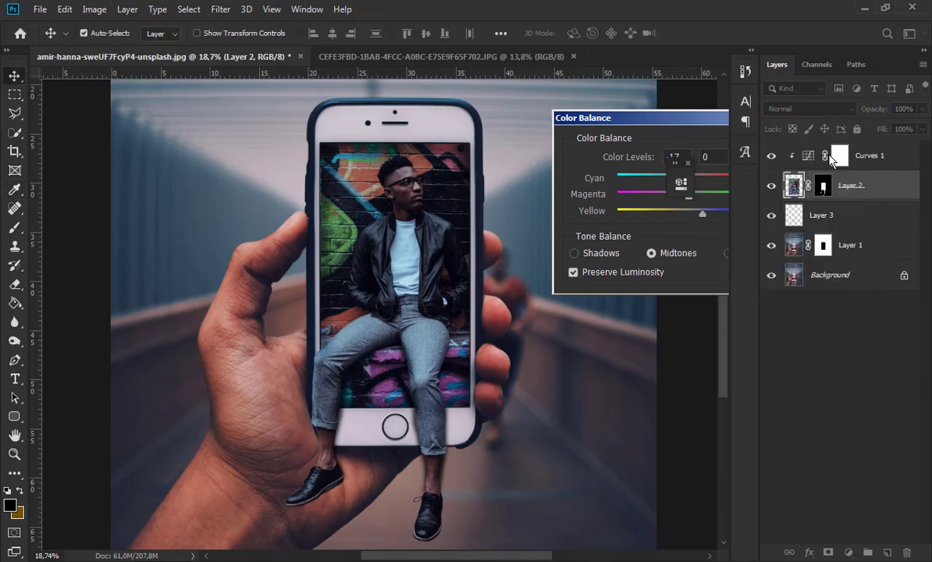
- Raise Layer 2's brightness to 14 with Brightness/Contrast, checking the effect with the preview turned on
left_click(94, 8)
mouse_move(125, 44)
left_click(312, 57)
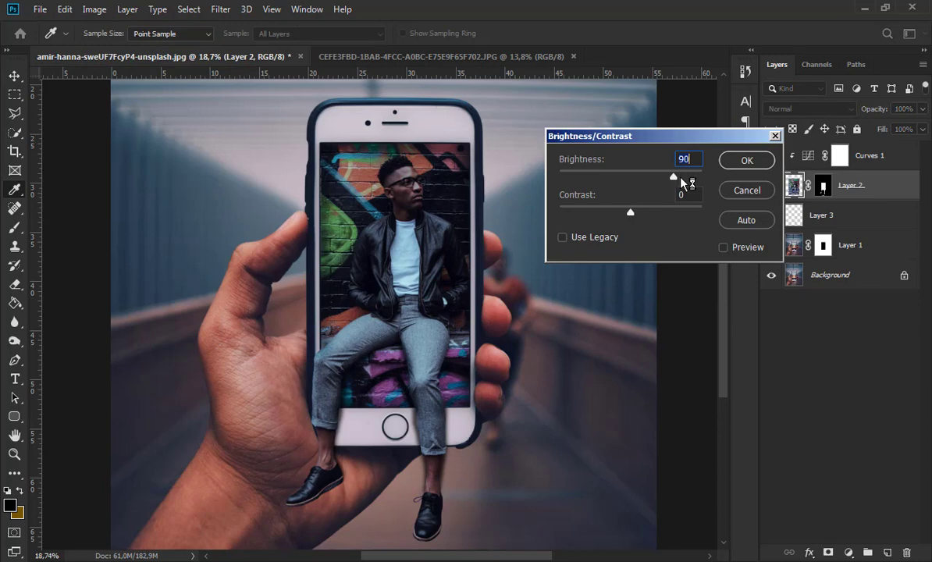
left_click(723, 247)
left_click_drag(656, 181, 635, 175)
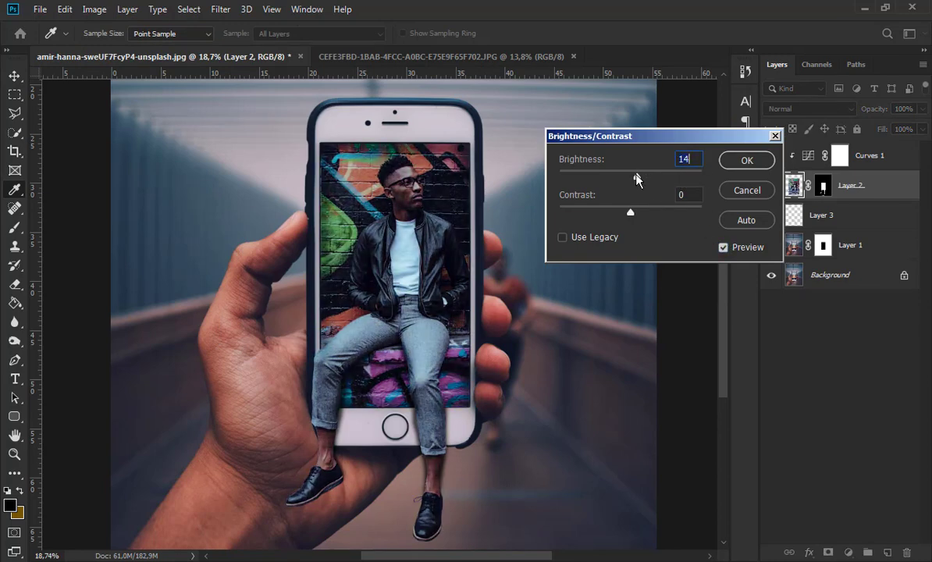
left_click(723, 248)
left_click(723, 247)
left_click(748, 164)
key("v")
scroll(576, 281, "down", 2)
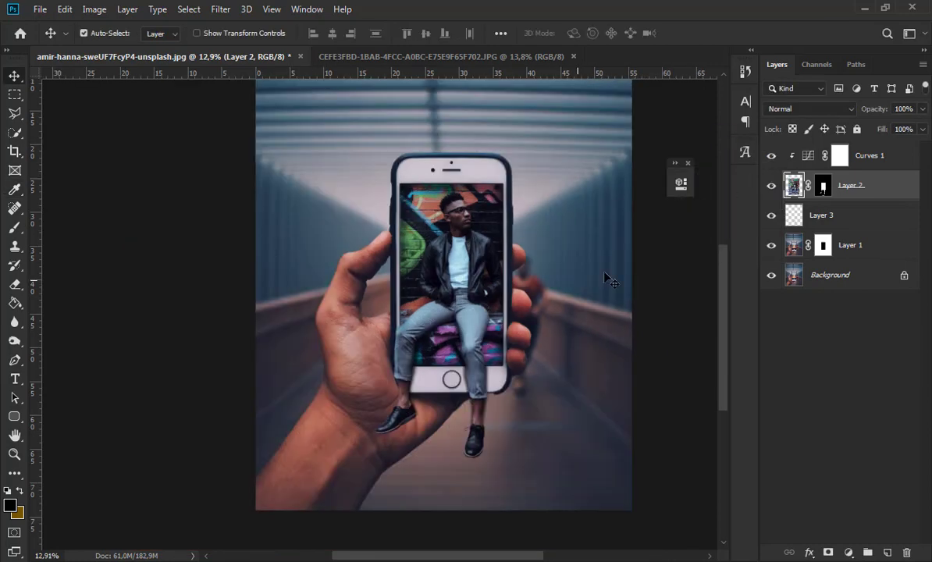
- Apply a Color Balance to Layer 1's midtones, shifting them to -22 toward yellow and also toward cyan
left_click(789, 250)
mouse_move(119, 45)
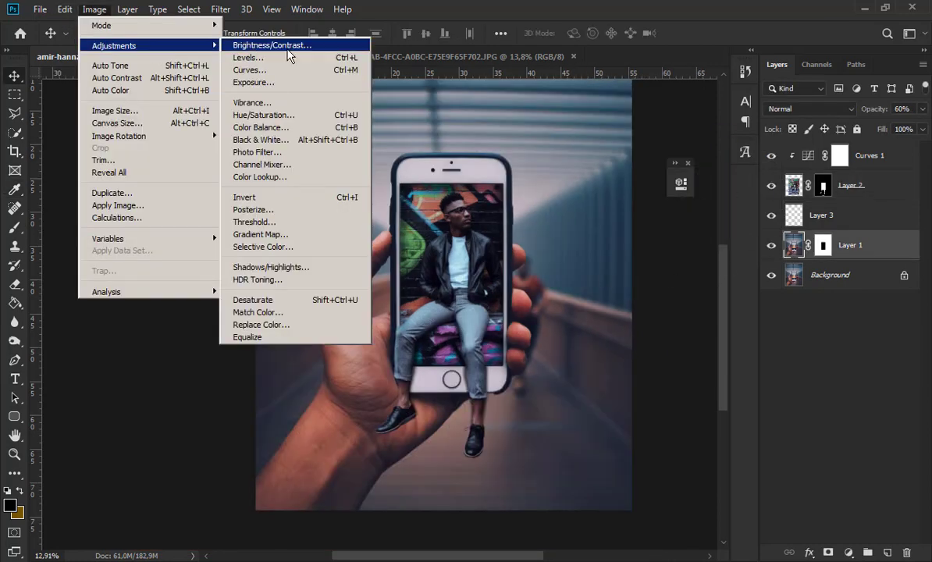
left_click(293, 129)
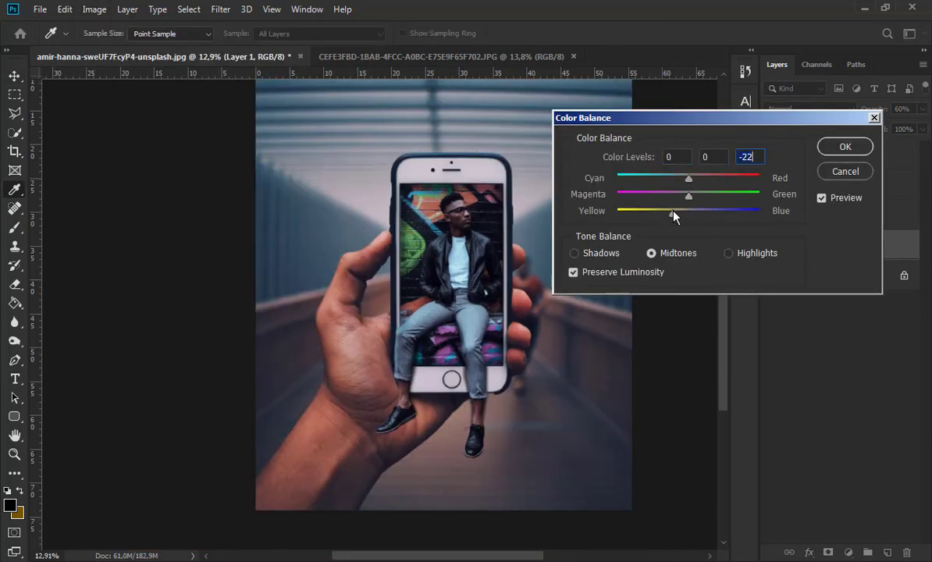
left_click_drag(678, 178, 673, 179)
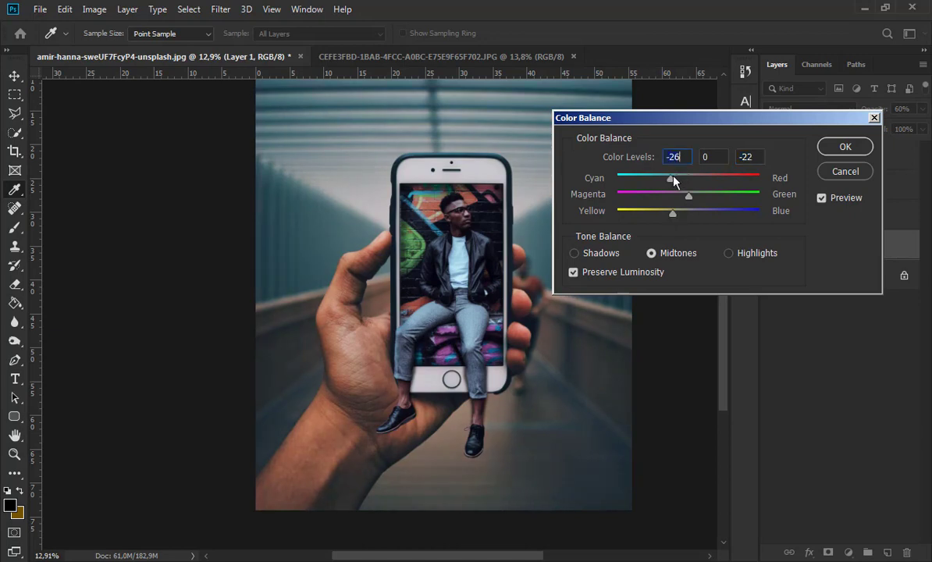
key("Return")
- Darken Layer 1 with a Curves adjustment, setting curve points at input 226, output 198 and input 129, output 93
left_click(94, 10)
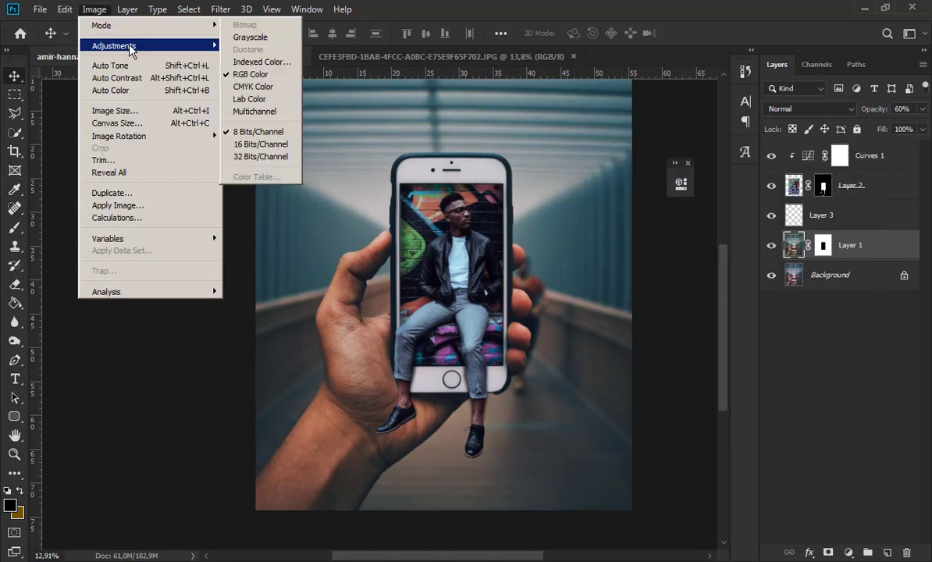
mouse_move(130, 46)
left_click(281, 62)
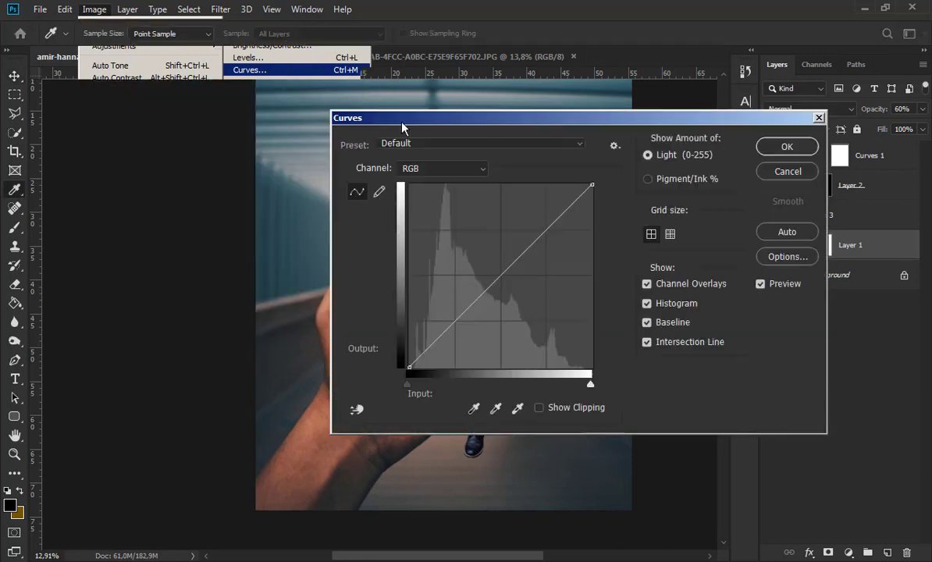
left_click_drag(413, 118, 676, 187)
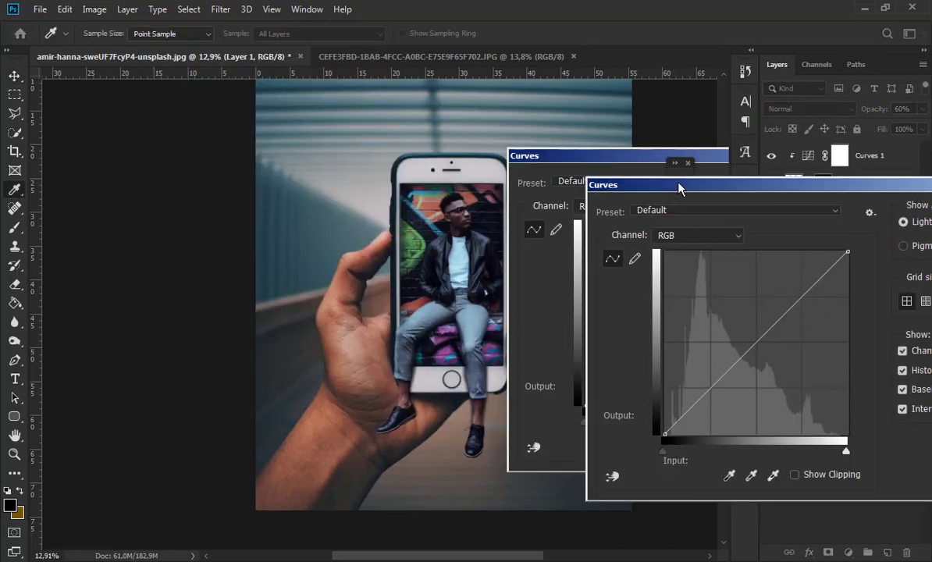
left_click_drag(763, 337, 826, 292)
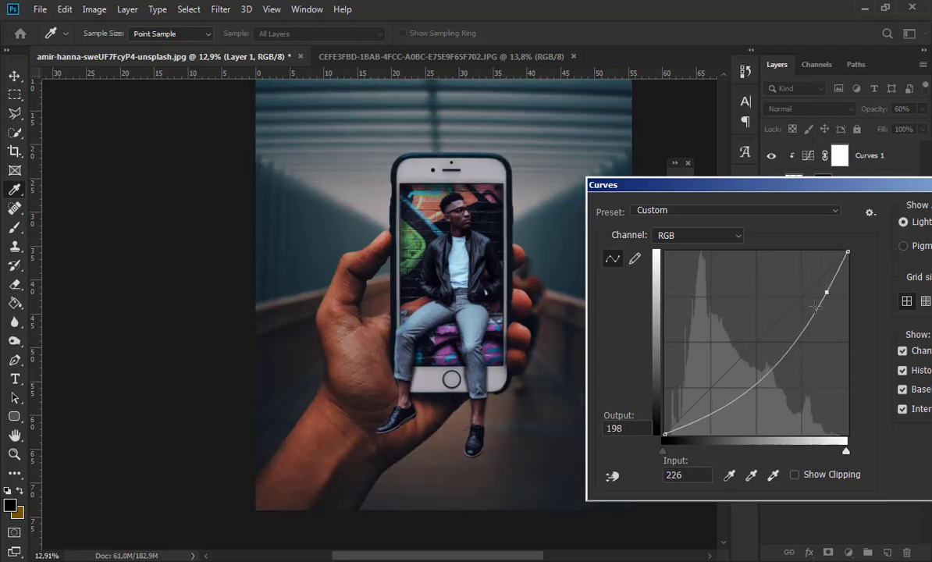
left_click_drag(764, 361, 757, 366)
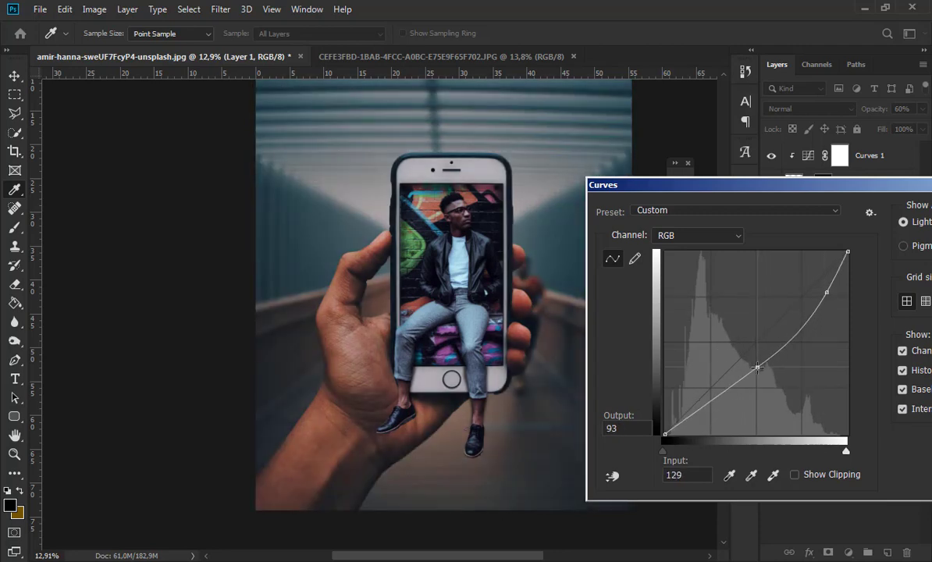
left_click_drag(737, 185, 492, 178)
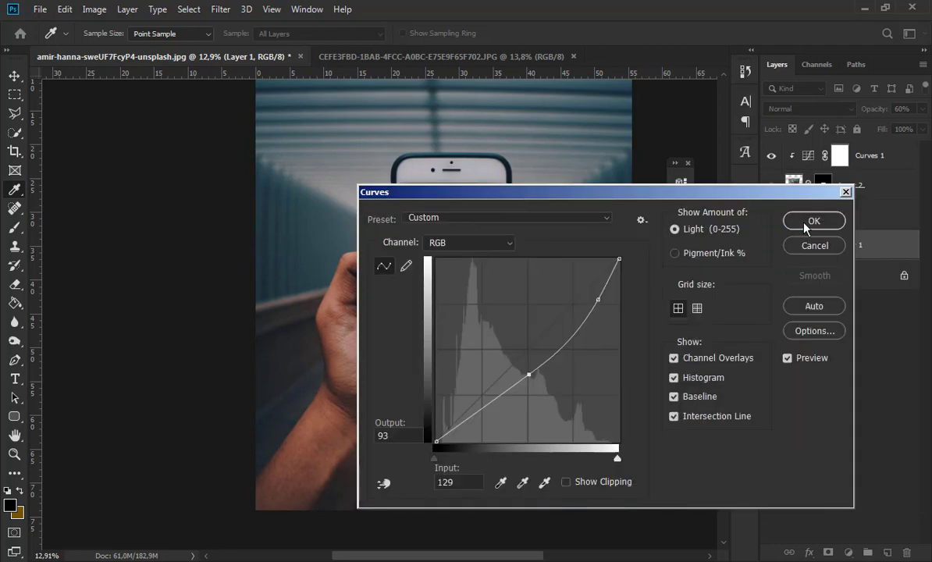
left_click(807, 218)
key("v")
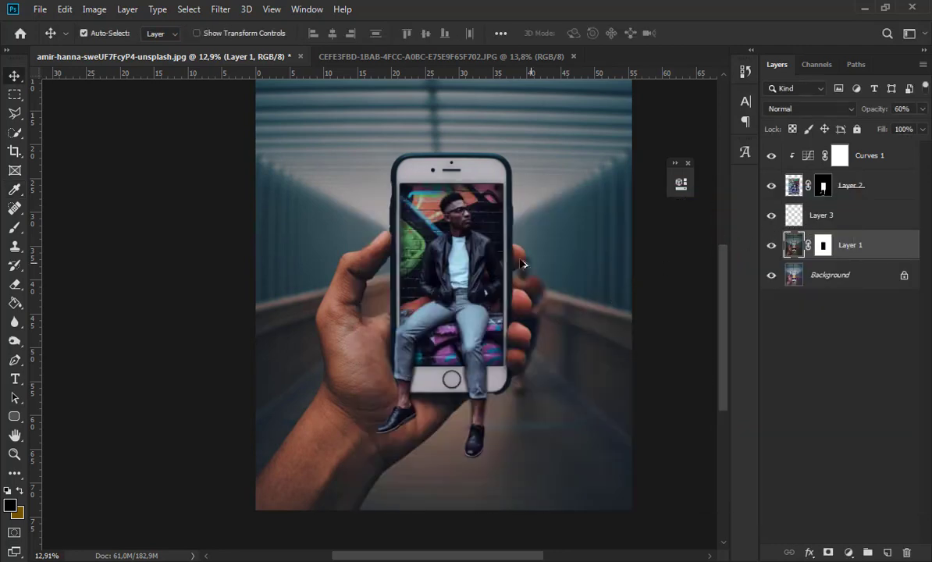
- Paint black on the Curves 1 layer mask over the man's face and body with a soft 354 px brush
scroll(521, 264, "up", 3)
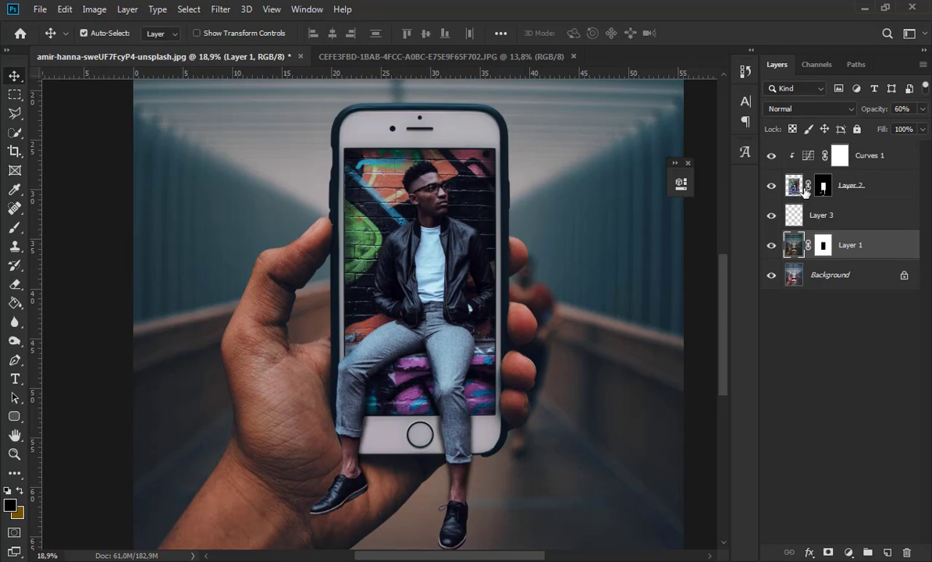
left_click(839, 156)
left_click(15, 229)
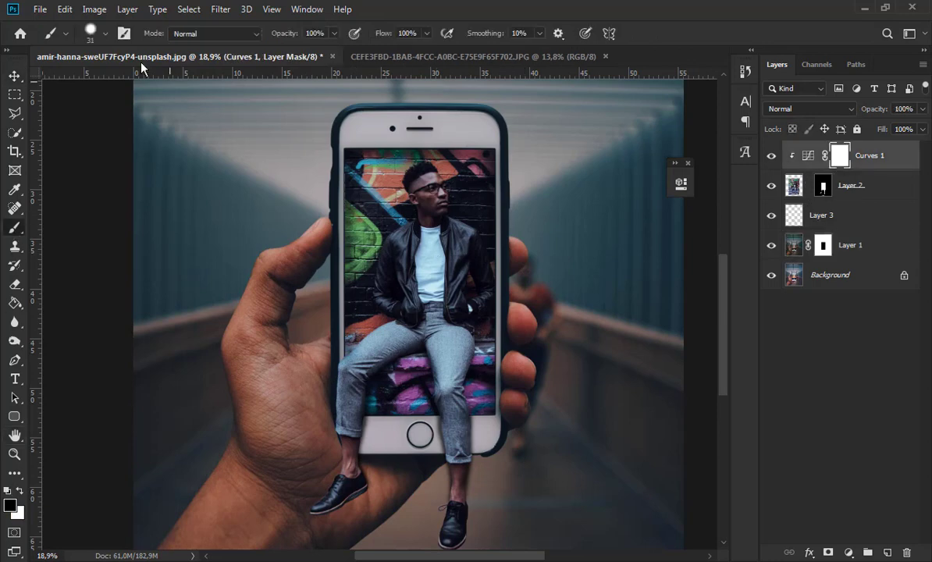
left_click(97, 33)
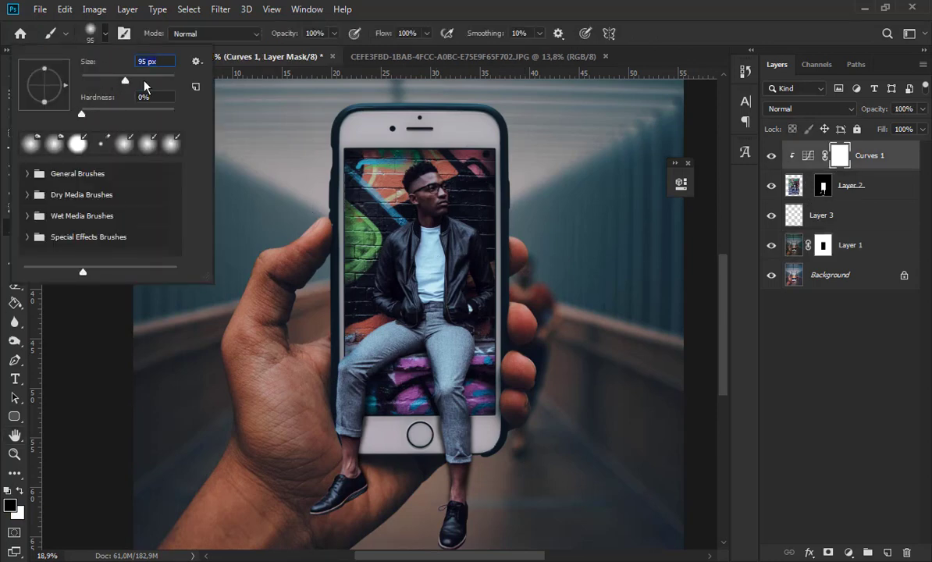
key("Return")
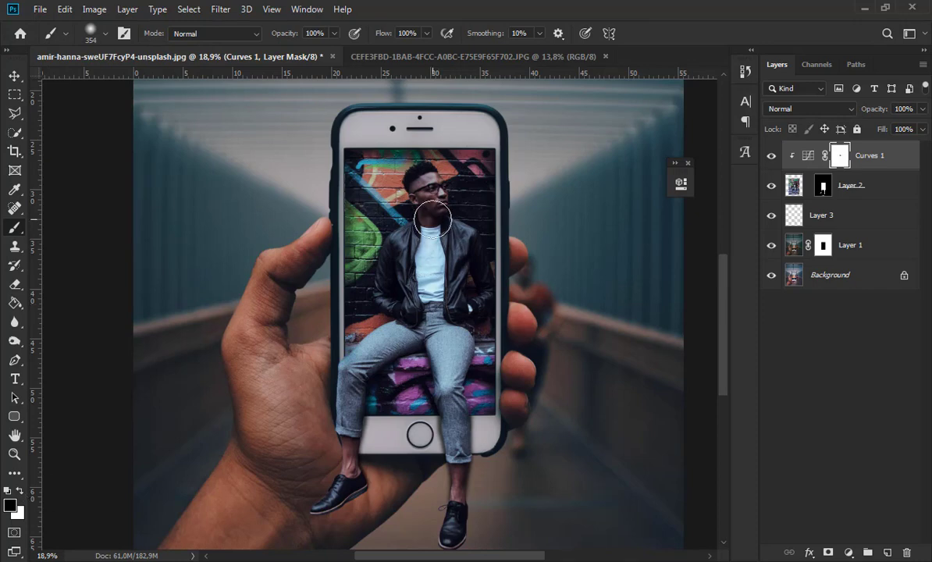
scroll(443, 267, "up", 2)
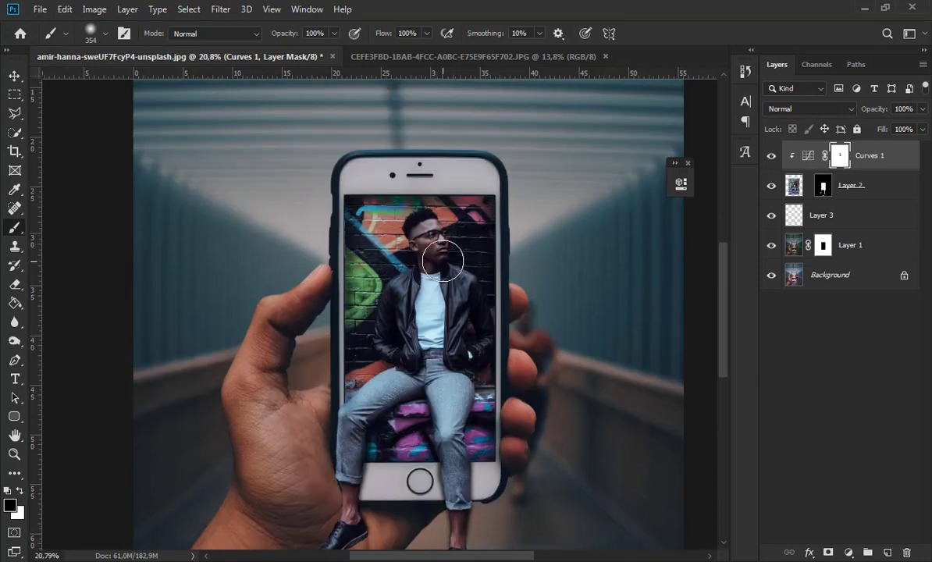
scroll(442, 254, "up", 1)
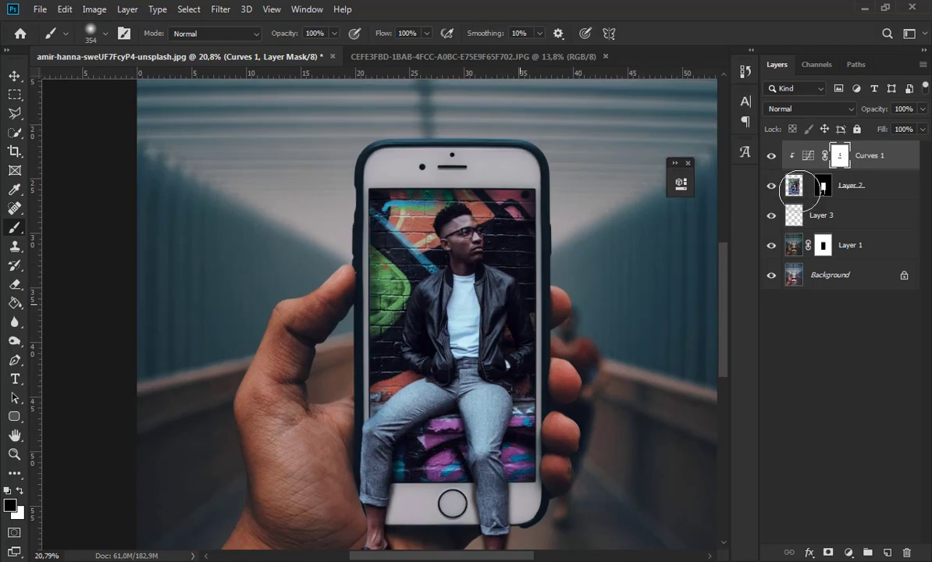
- Dodge the man's trousers on Layer 2 with a 171 px soft brush, using the Midtones range at 50% exposure
left_click(795, 188)
left_click(16, 340)
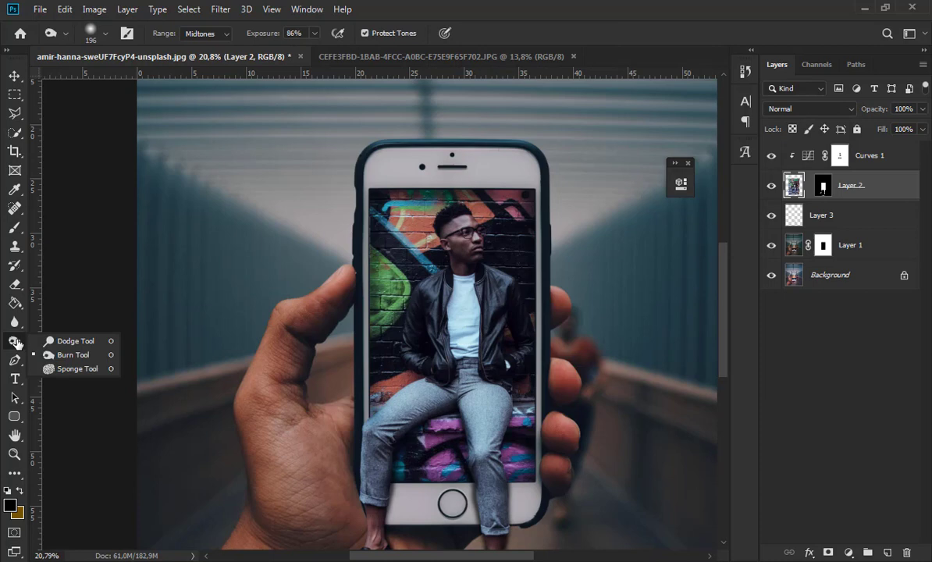
left_click(72, 341)
left_click(105, 35)
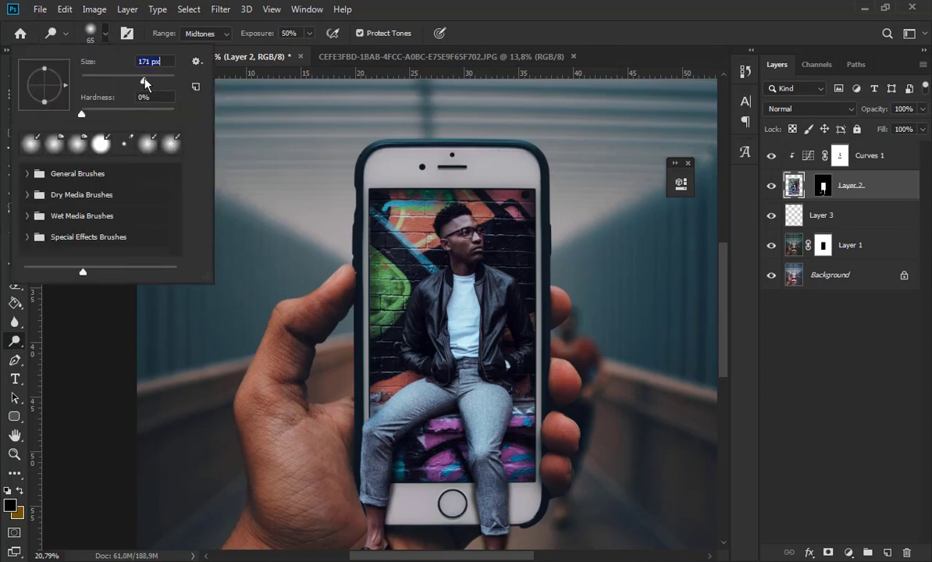
left_click(359, 375)
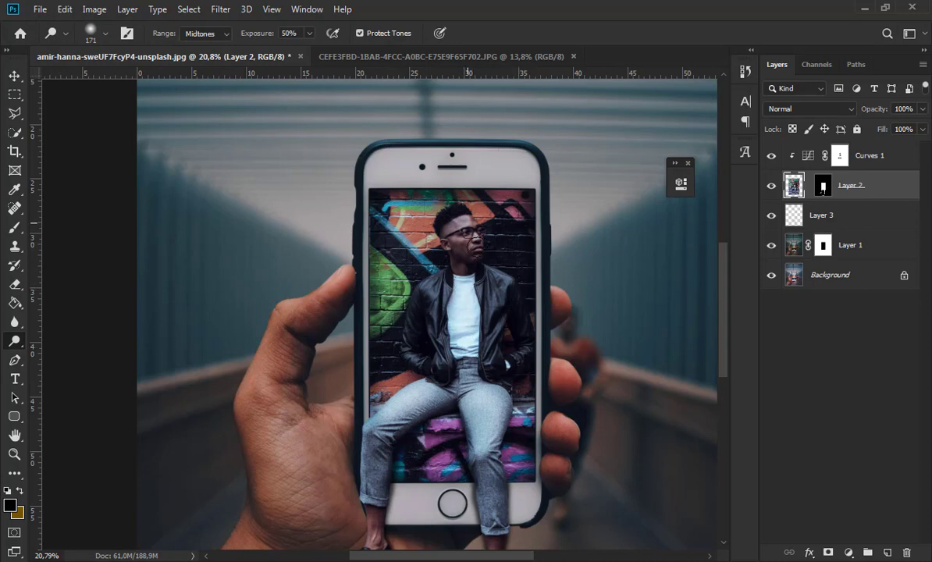
- Dodge the man's hanging lower leg and his leather jacket on Layer 2, finishing with the whole image in view
scroll(462, 349, "down", 4)
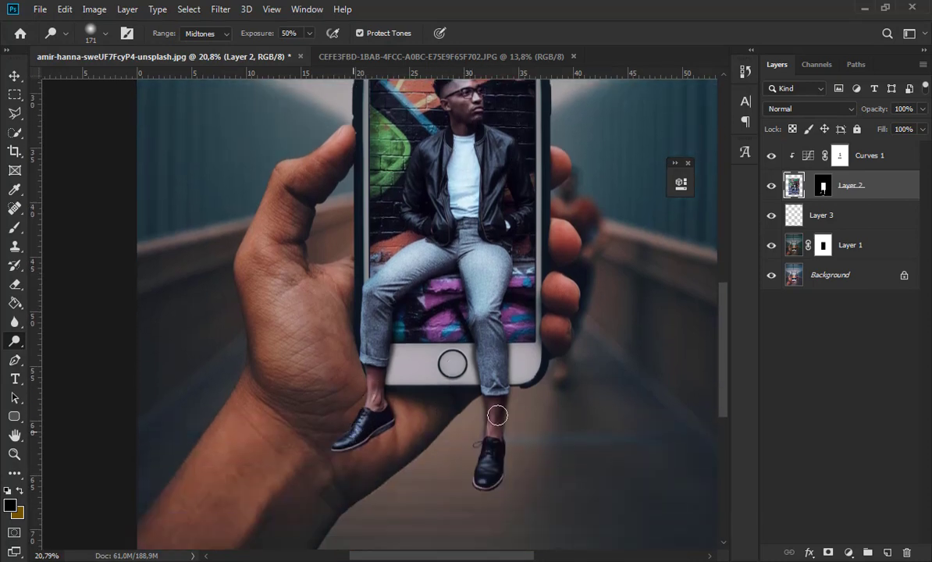
left_click_drag(490, 451, 493, 362)
scroll(481, 294, "up", 2)
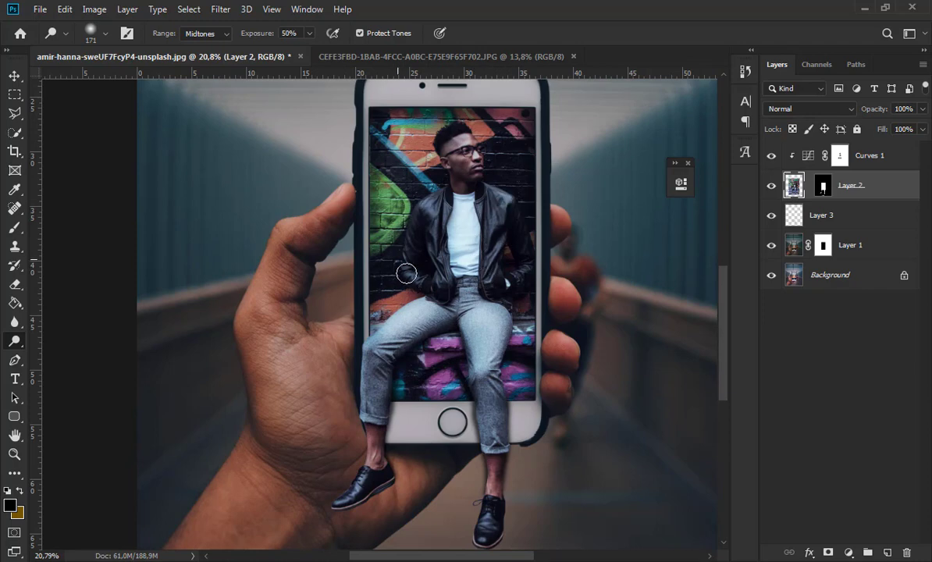
left_click_drag(431, 222, 525, 275)
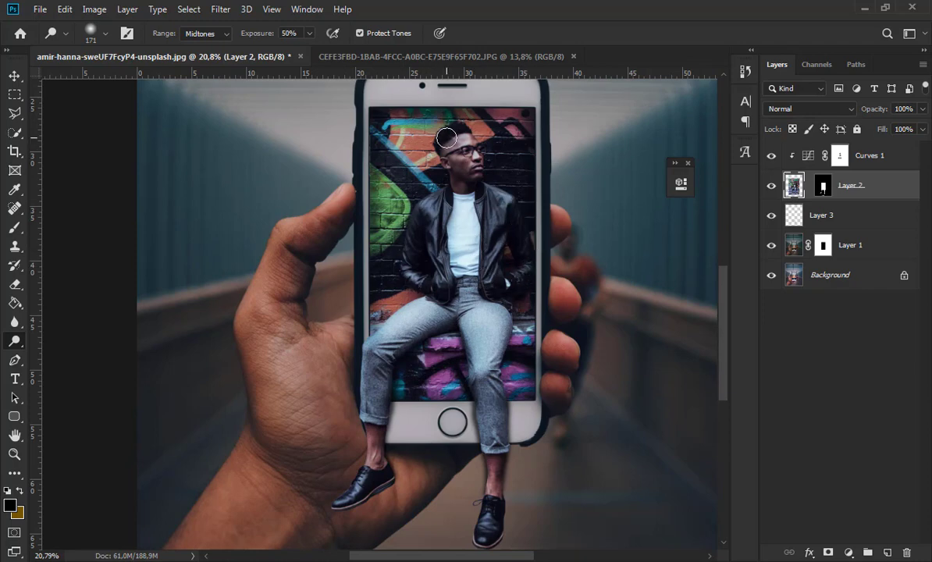
key("ctrl+0")
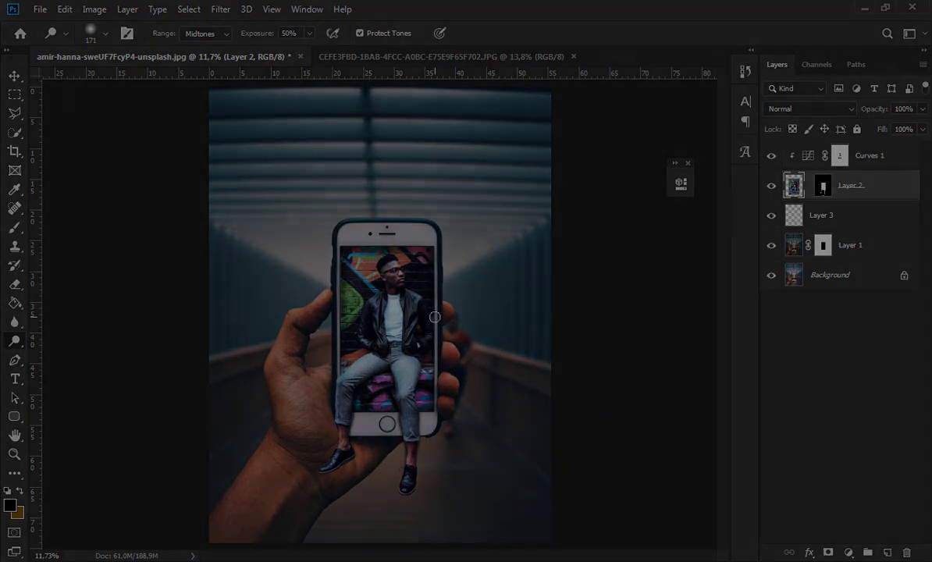